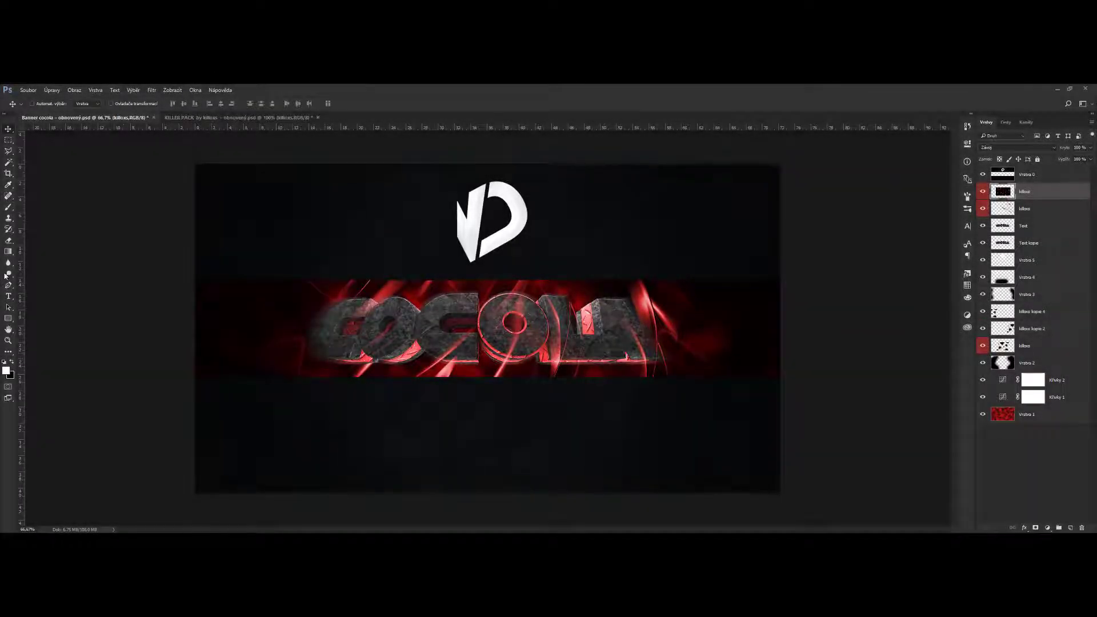
- Erase the glow right of the lettering and paste a killoxs layer stretched over the whole banner
{"action": "key", "text": "e"}
{"action": "left_click_drag", "start_coordinate": [651, 308], "coordinate": [495, 412]}
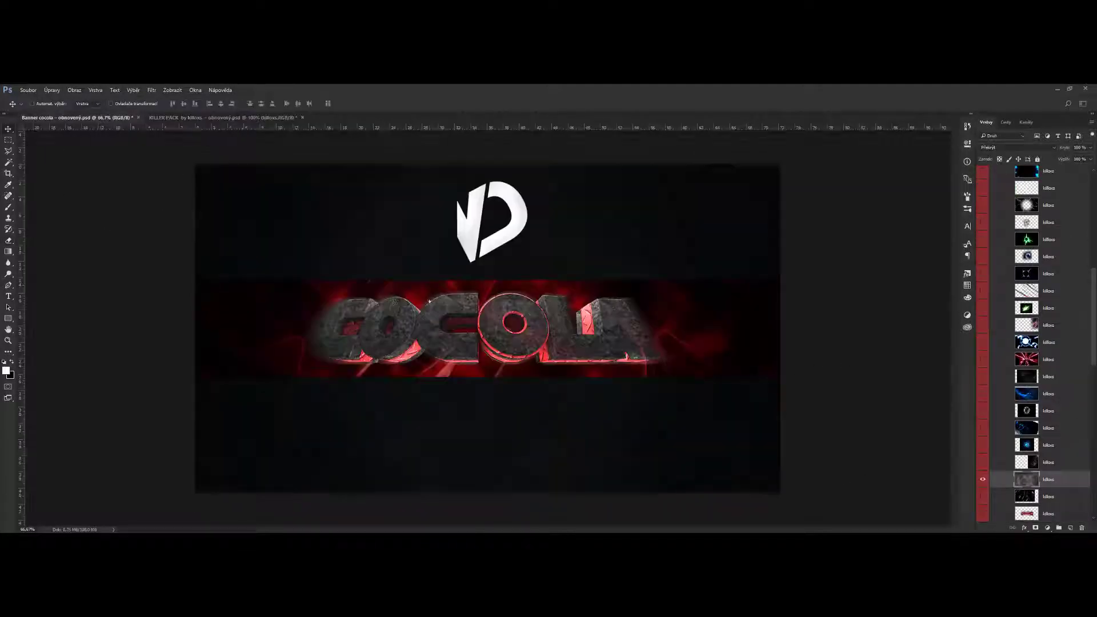
{"action": "key", "text": "ctrl+v"}
{"action": "key", "text": "ctrl+t"}
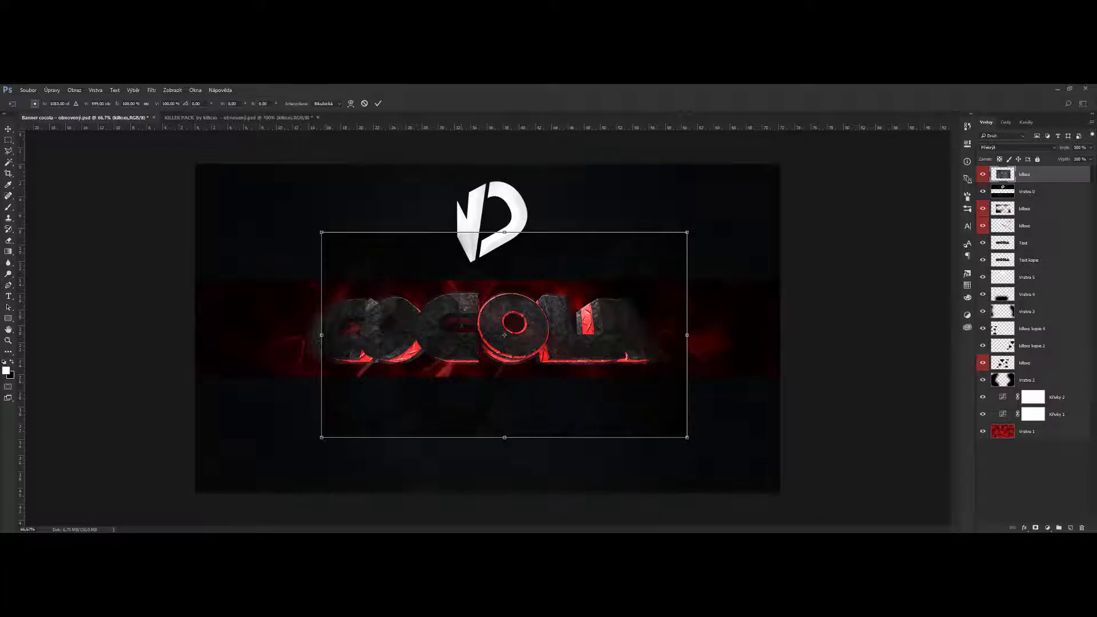
{"action": "left_click_drag", "start_coordinate": [504, 334], "coordinate": [341, 266]}
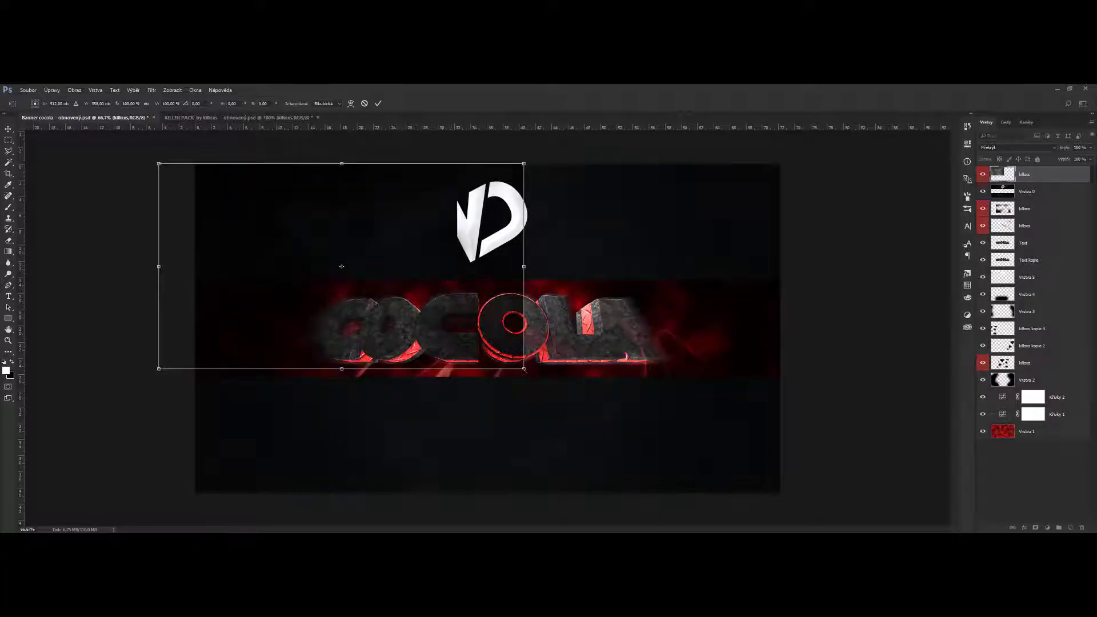
{"action": "left_click_drag", "start_coordinate": [524, 368], "coordinate": [789, 470]}
{"action": "key", "text": "Return"}
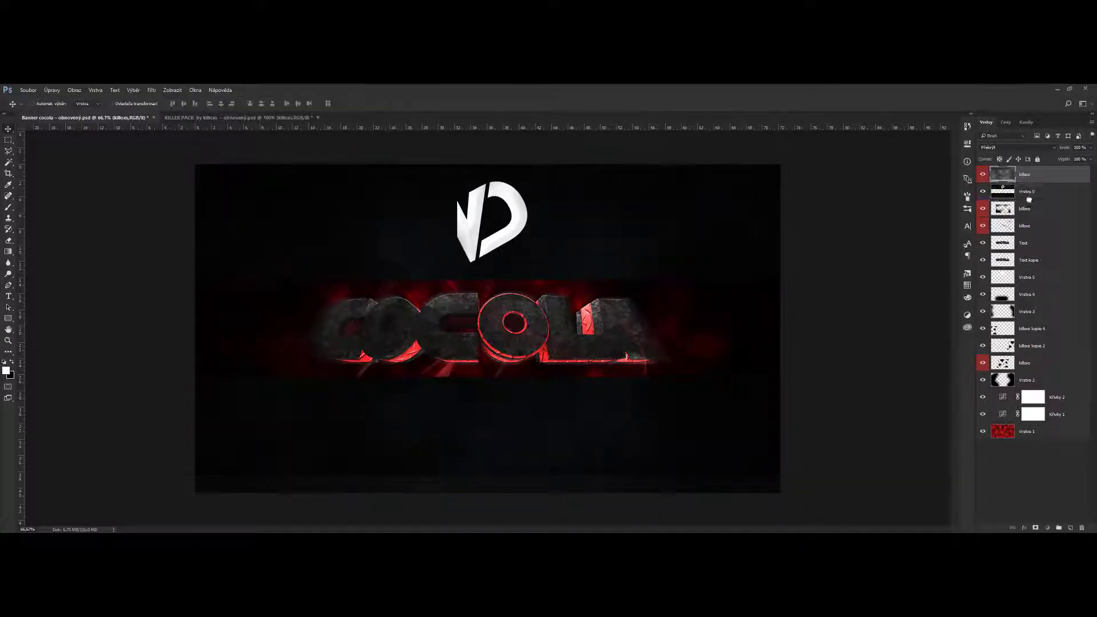
- Move the killoxs layer below Vrstva 0 and erase the excess glow around COCOLA
{"action": "key", "text": "ctrl+bracketleft"}
{"action": "left_click", "coordinate": [9, 240]}
{"action": "left_click_drag", "start_coordinate": [377, 334], "coordinate": [740, 350]}
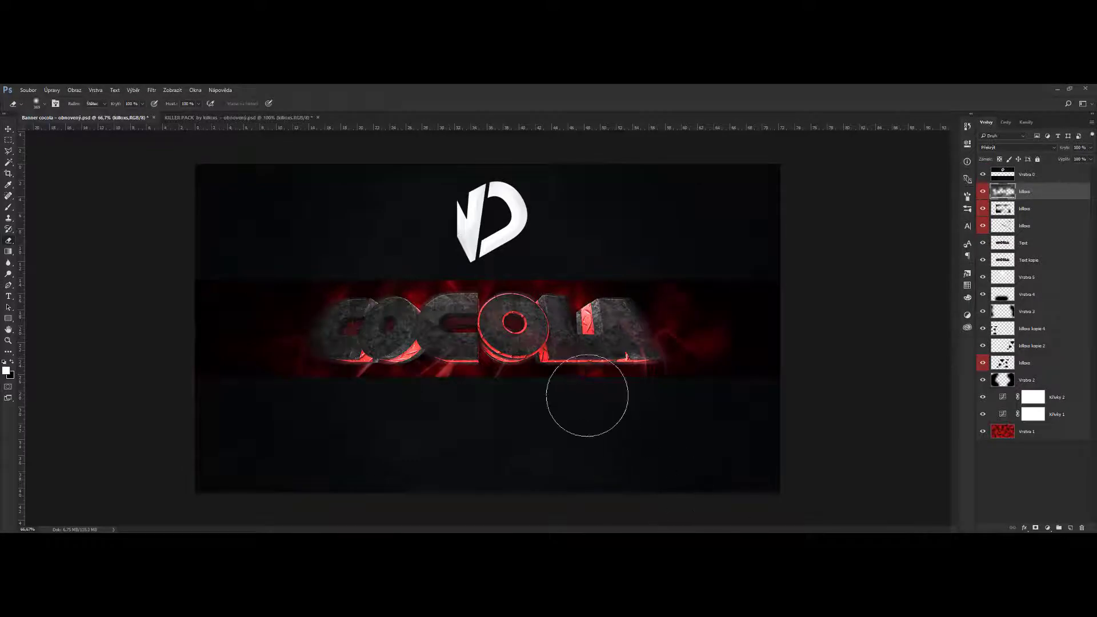
{"action": "key", "text": "v"}
{"action": "key", "text": "ctrl+Tab"}
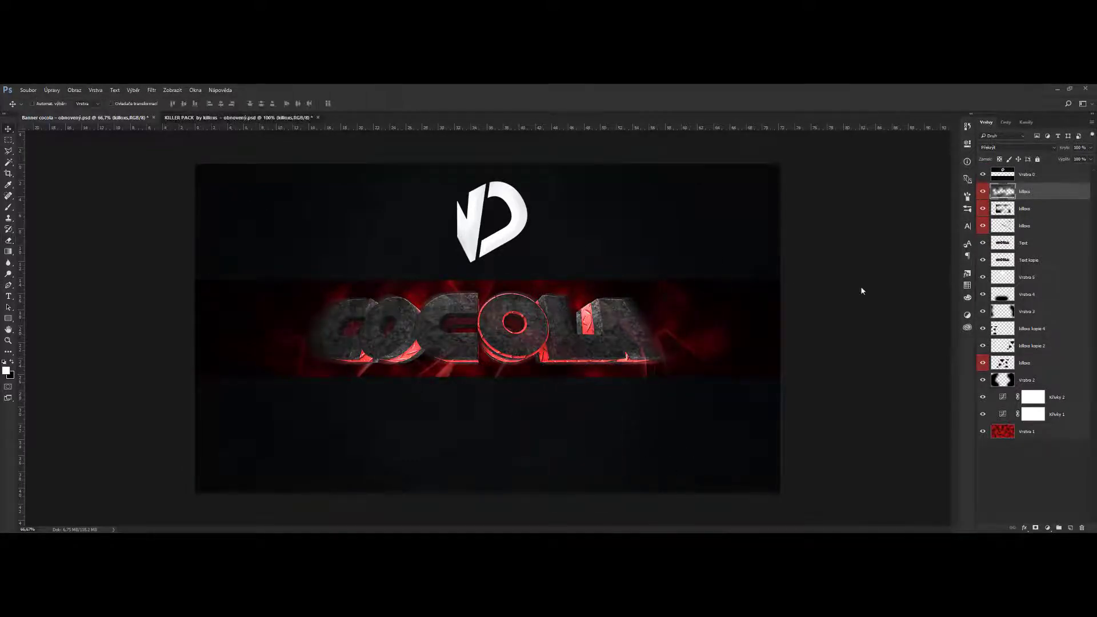
- Browse the KILLER PACK groups and drag a Smoke layer into the COCOLA banner, sized over the artwork
{"action": "scroll", "coordinate": [1047, 400], "scroll_direction": "up", "scroll_amount": 3}
{"action": "left_click", "coordinate": [997, 216]}
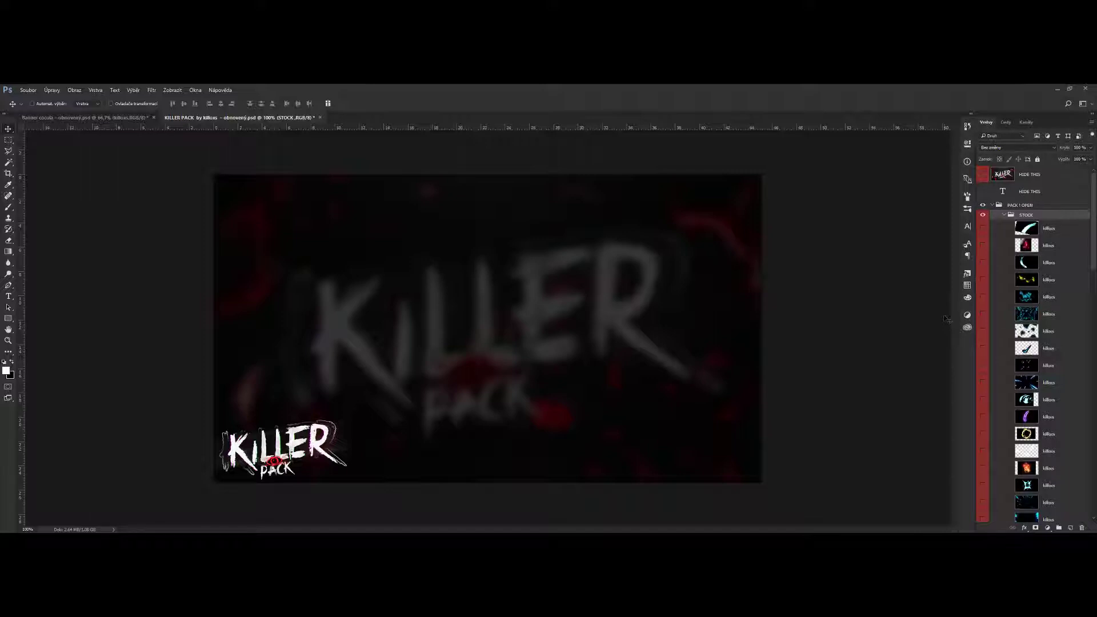
{"action": "left_click", "coordinate": [982, 215]}
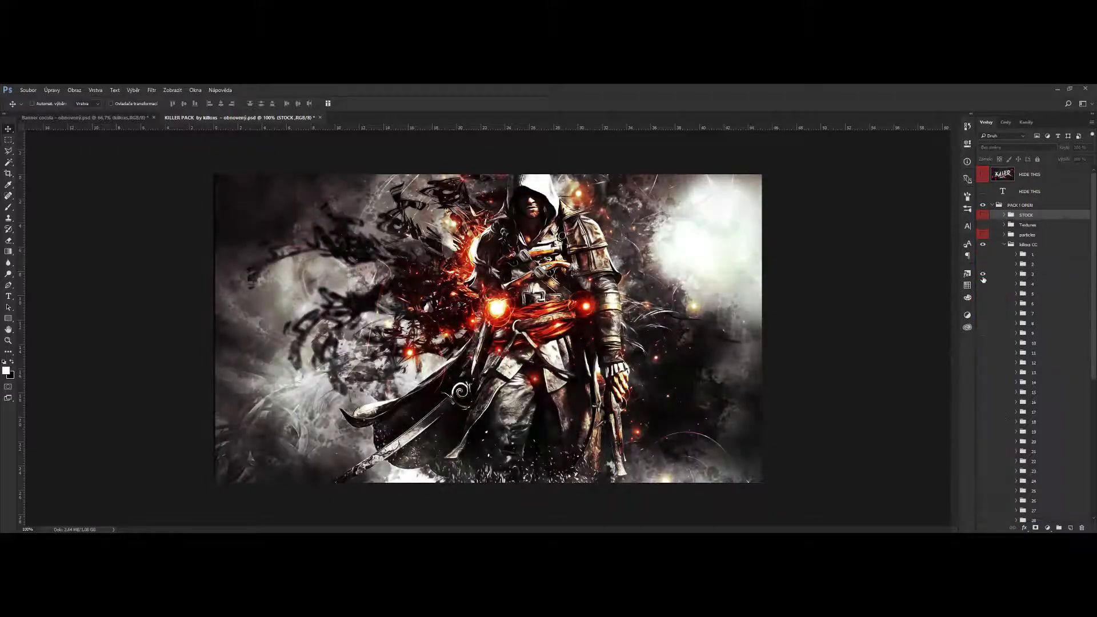
{"action": "left_click", "coordinate": [981, 294]}
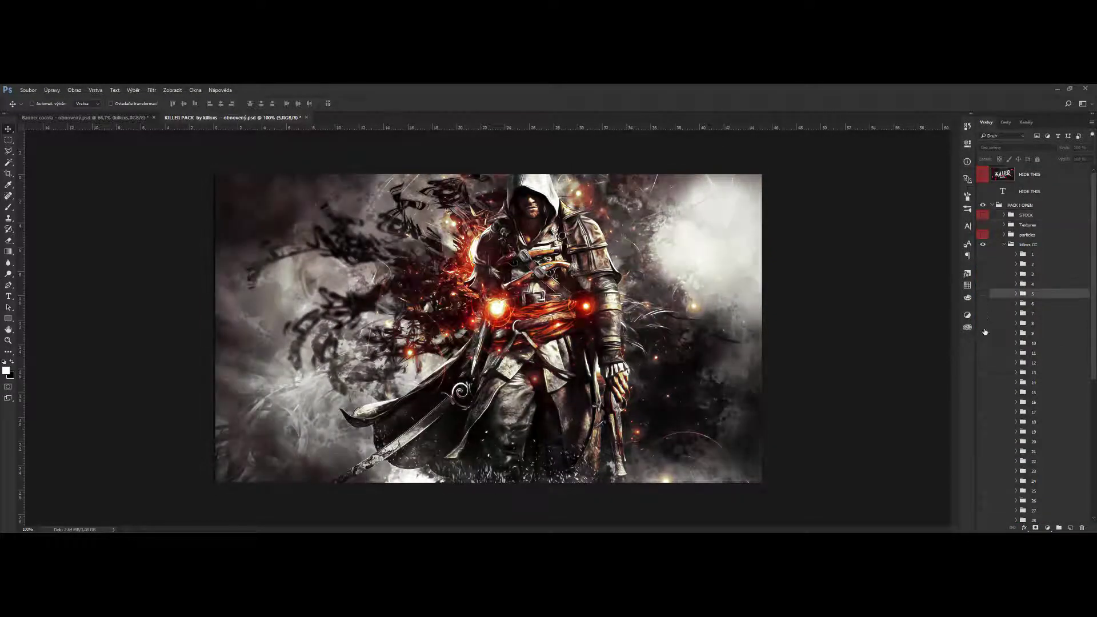
{"action": "left_click", "coordinate": [982, 334]}
{"action": "left_click", "coordinate": [982, 244]}
{"action": "left_click", "coordinate": [1047, 297]}
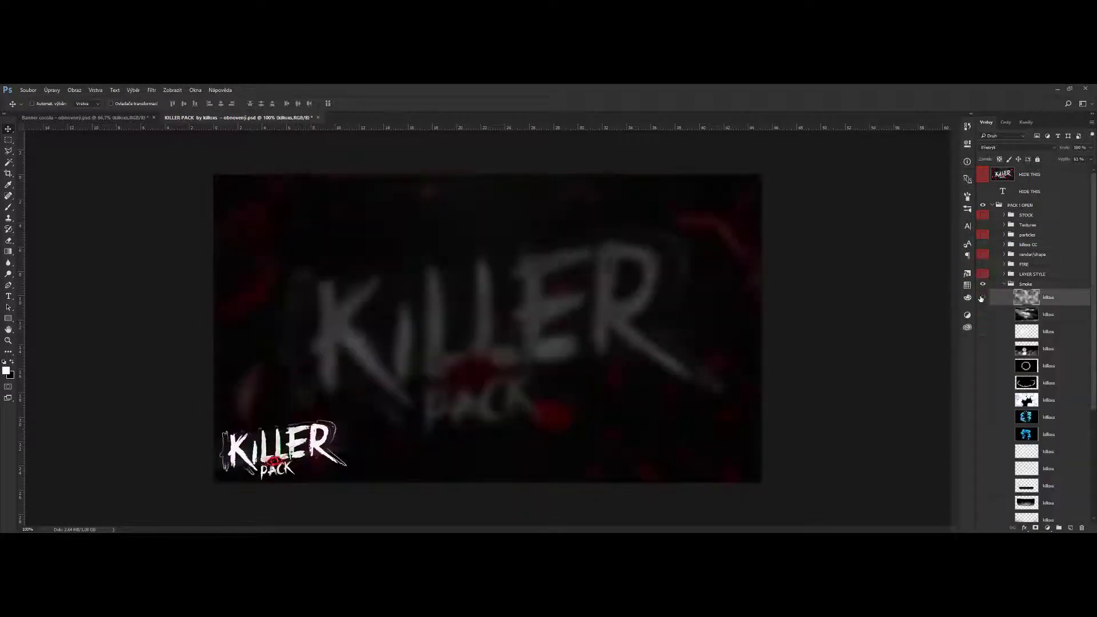
{"action": "left_click", "coordinate": [982, 297]}
{"action": "left_click_drag", "start_coordinate": [116, 118], "coordinate": [434, 281]}
{"action": "key", "text": "ctrl+t"}
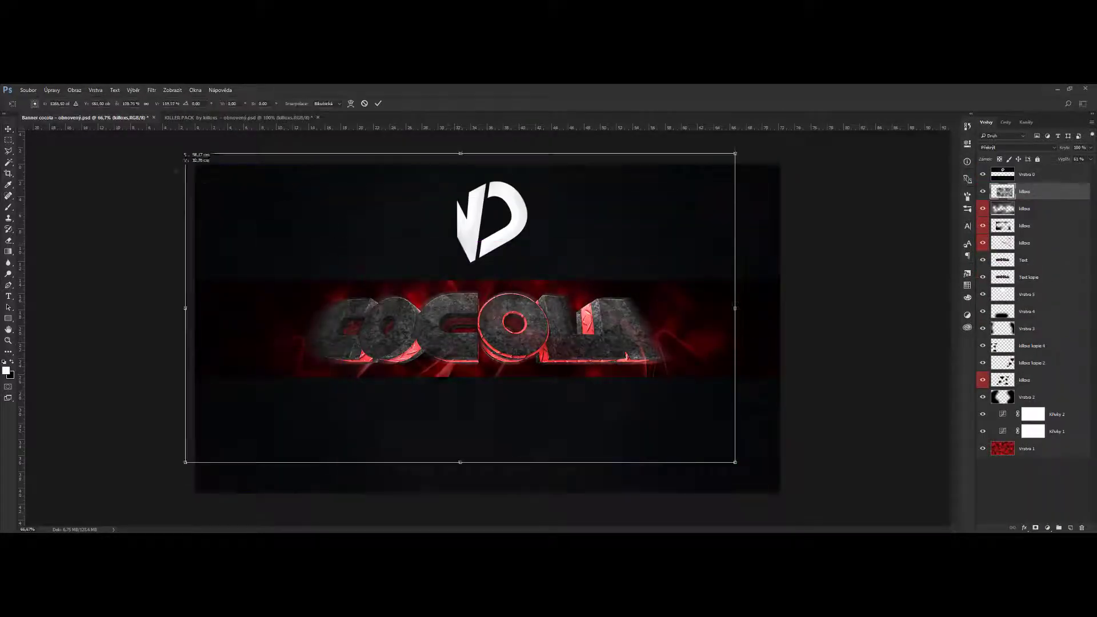
{"action": "key", "text": "Return"}
- Back in the KILLER PACK, preview the Light group and several Brush layers, including the white splatter
{"action": "left_click", "coordinate": [237, 117]}
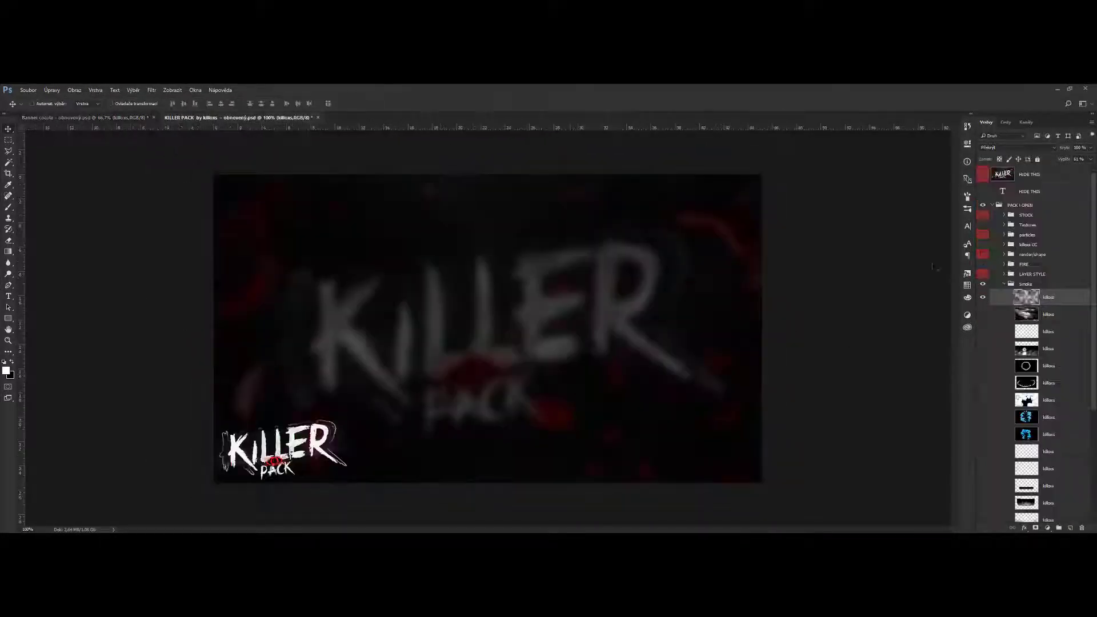
{"action": "left_click", "coordinate": [982, 284]}
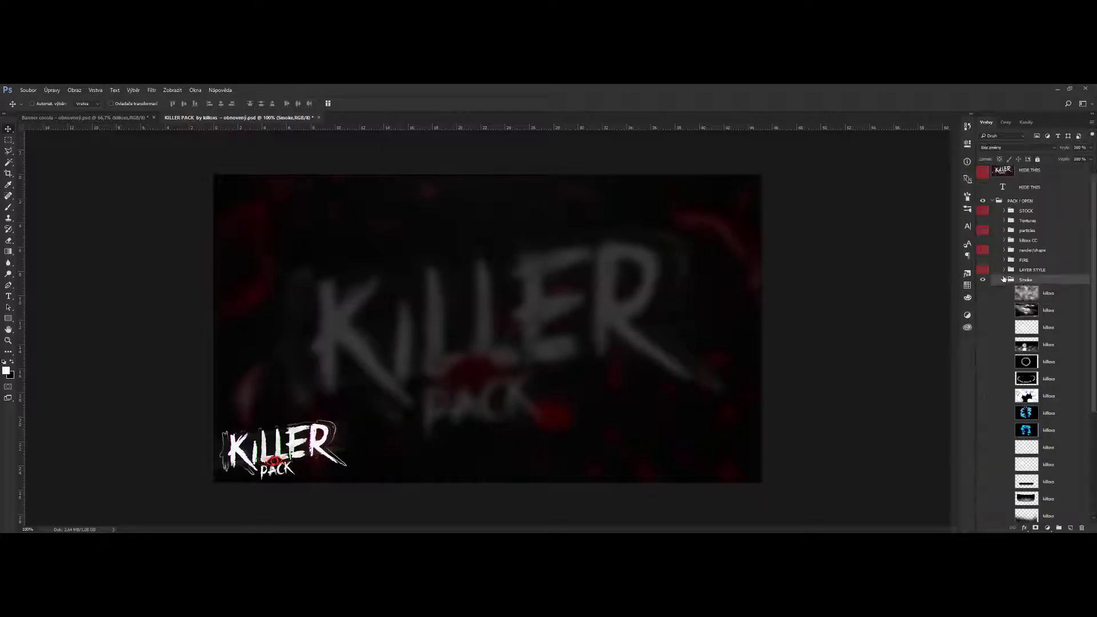
{"action": "left_click", "coordinate": [982, 303]}
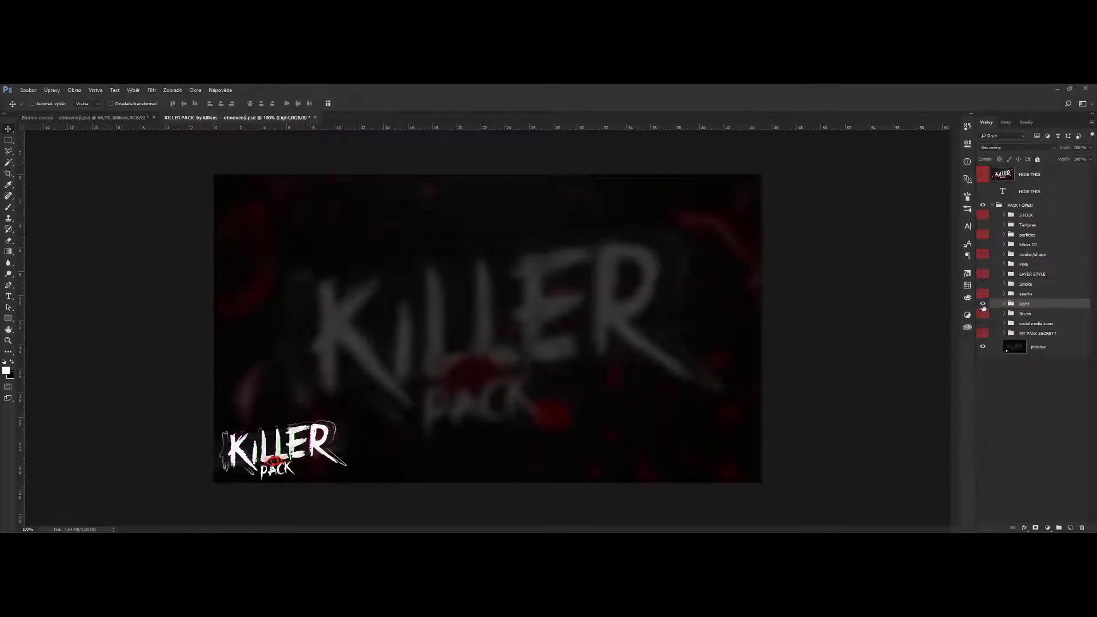
{"action": "left_click", "coordinate": [1003, 314]}
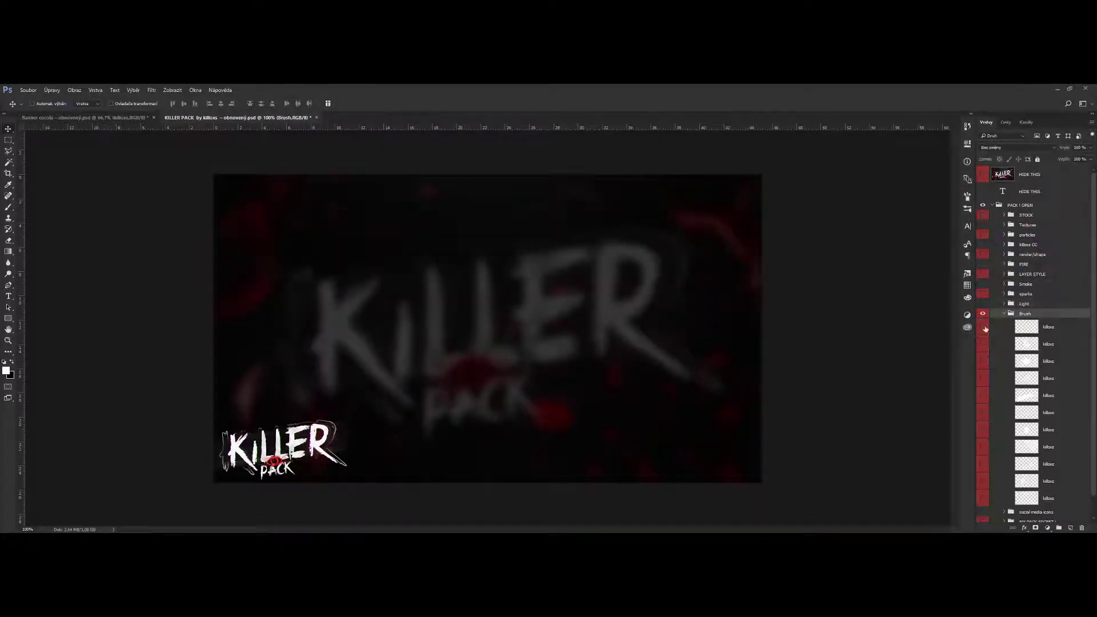
{"action": "left_click", "coordinate": [982, 344]}
{"action": "left_click", "coordinate": [982, 378]}
{"action": "left_click", "coordinate": [982, 413]}
{"action": "left_click", "coordinate": [983, 464]}
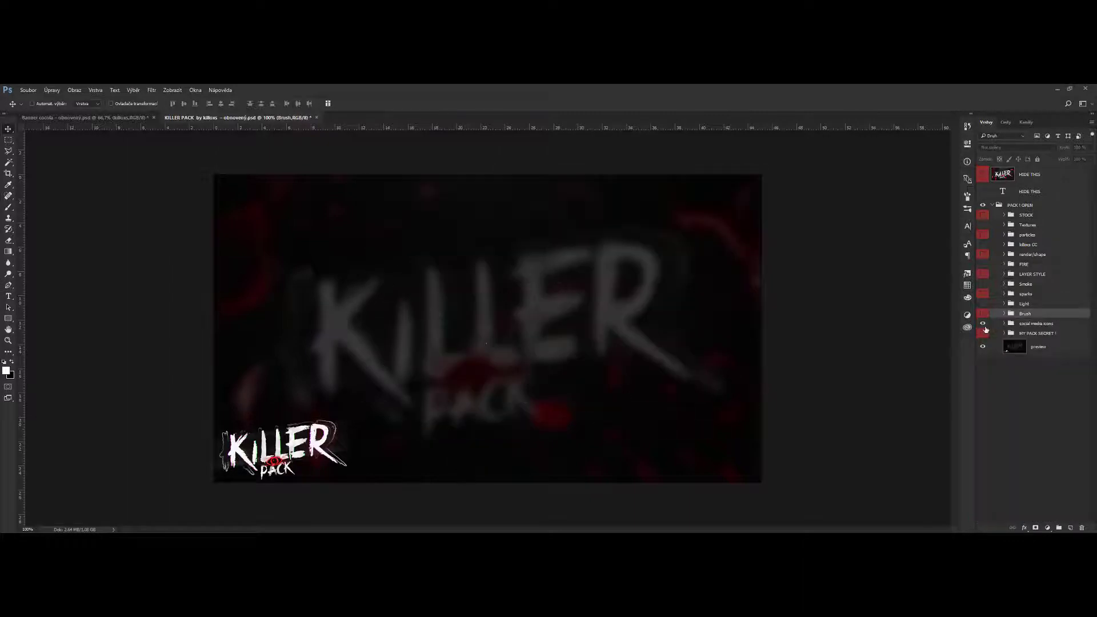
{"action": "left_click", "coordinate": [1004, 313]}
- Look through the Textures group and select the bottom layer of the particles group
{"action": "left_click", "coordinate": [1006, 225]}
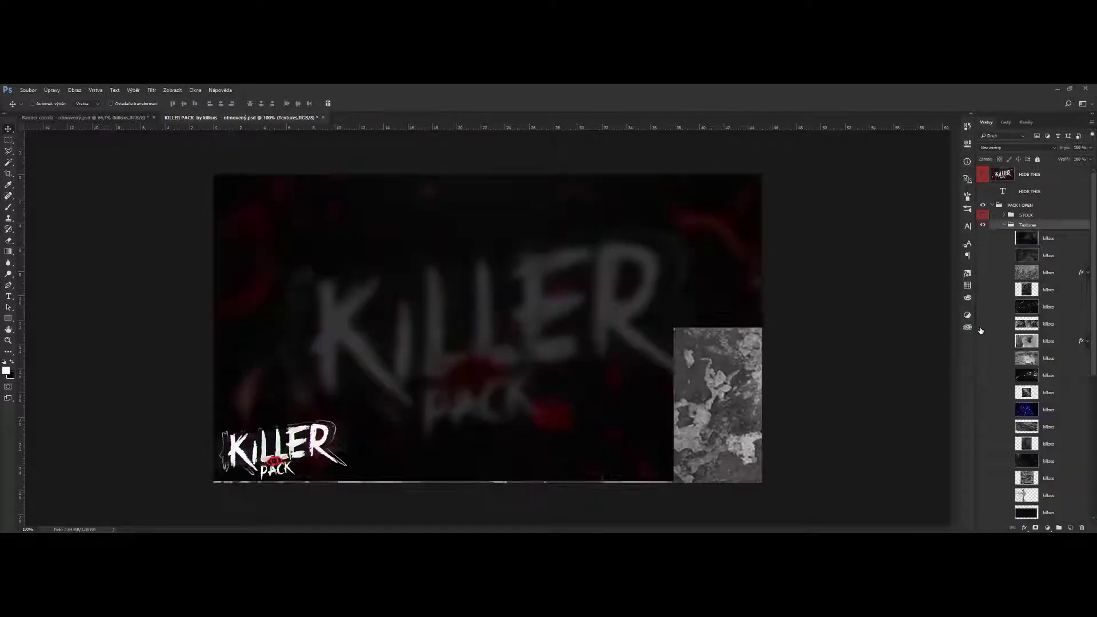
{"action": "left_click", "coordinate": [1004, 225]}
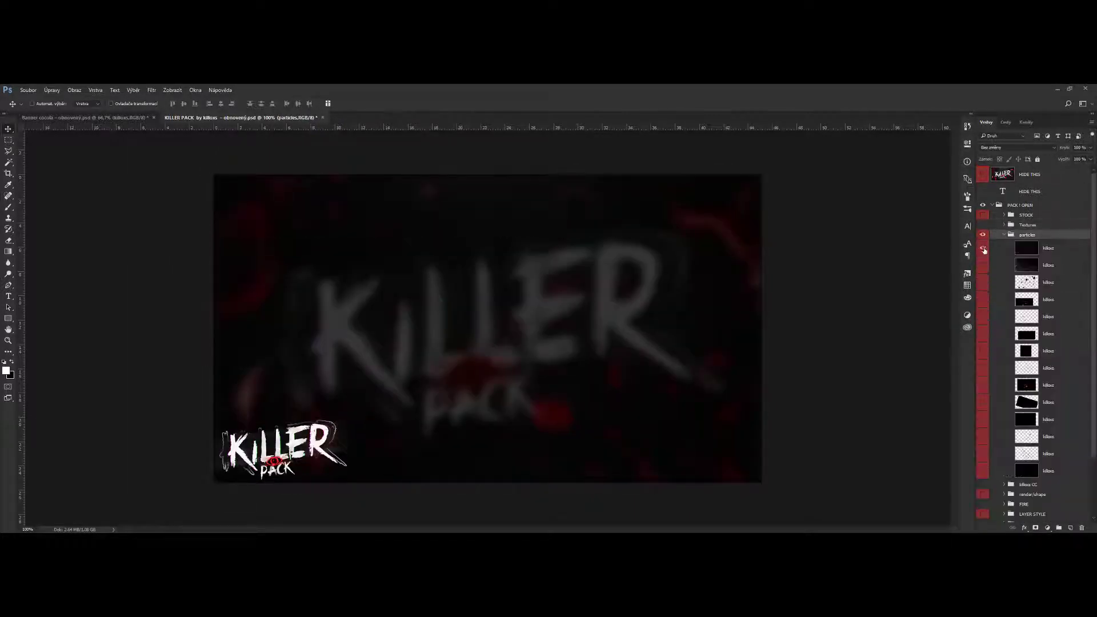
{"action": "left_click", "coordinate": [1027, 470]}
{"action": "left_click", "coordinate": [143, 118]}
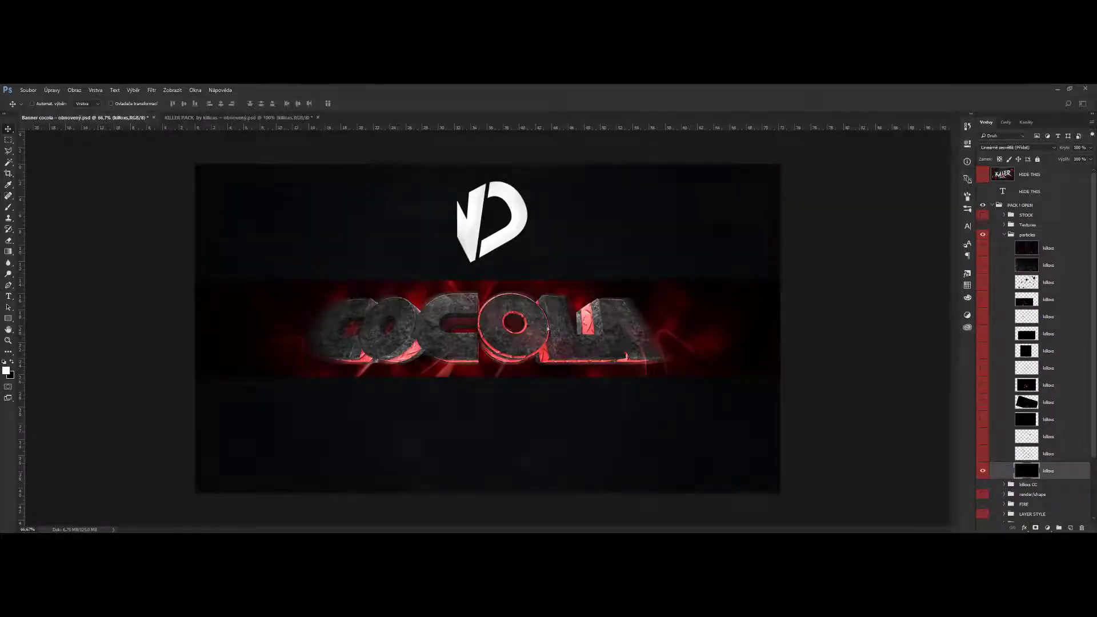
- Add the bottom particles layer to Banner cocola, deselect it, and go back to KILLER PACK
{"action": "left_click_drag", "start_coordinate": [547, 329], "coordinate": [557, 303]}
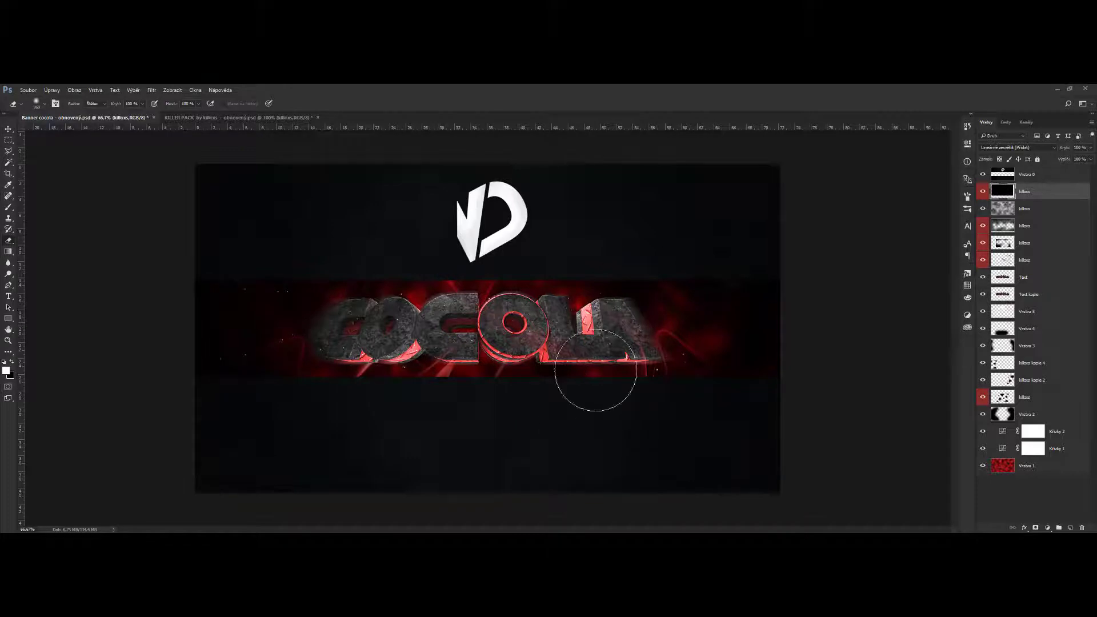
{"action": "left_click", "coordinate": [1028, 497]}
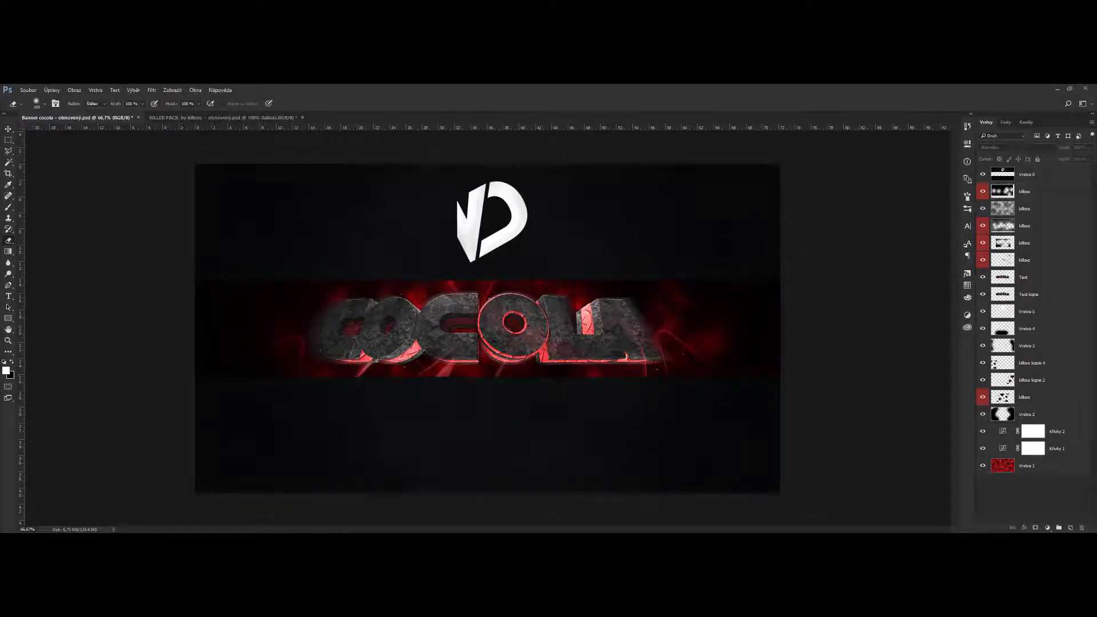
{"action": "left_click", "coordinate": [223, 117]}
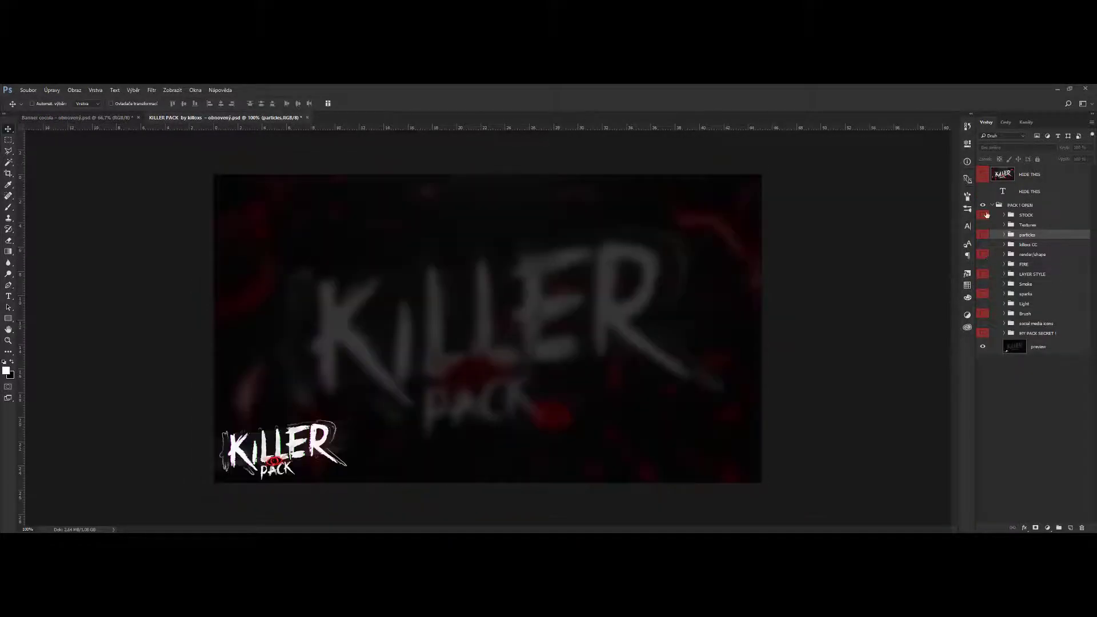
- Add the red slash layer to the banner, reposition it in the stack and fade it to low opacity
{"action": "left_click", "coordinate": [983, 318]}
{"action": "left_click_drag", "start_coordinate": [1048, 245], "coordinate": [571, 320]}
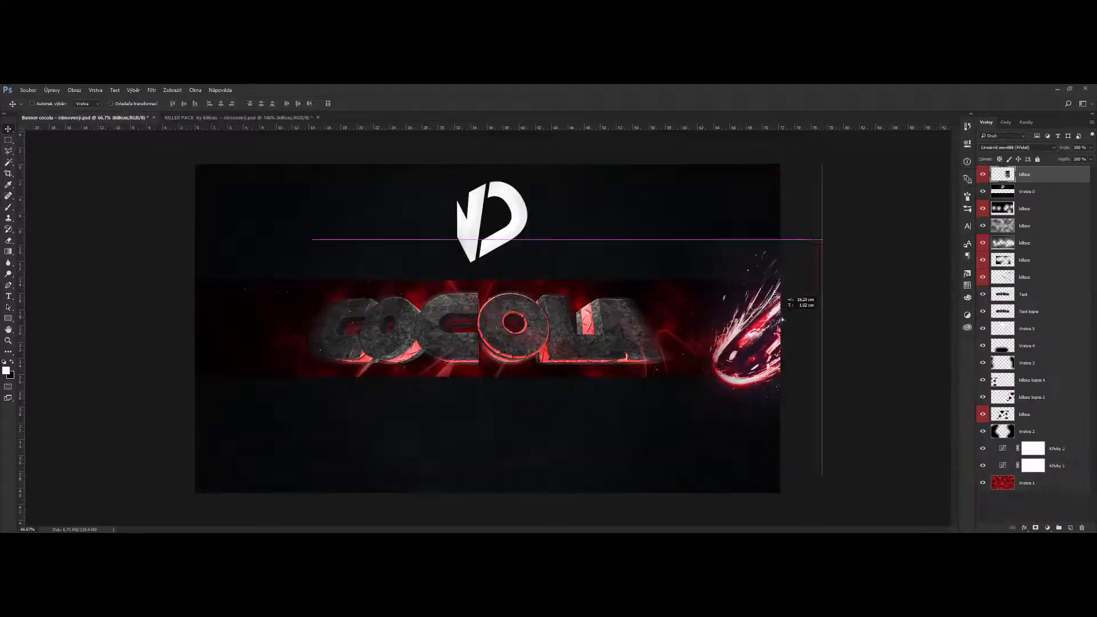
{"action": "mouse_move", "coordinate": [1022, 175]}
{"action": "left_mouse_down"}
{"action": "mouse_move", "coordinate": [1022, 379]}
{"action": "mouse_move", "coordinate": [1022, 363]}
{"action": "left_mouse_up"}
{"action": "left_click_drag", "start_coordinate": [1074, 160], "coordinate": [1056, 160]}
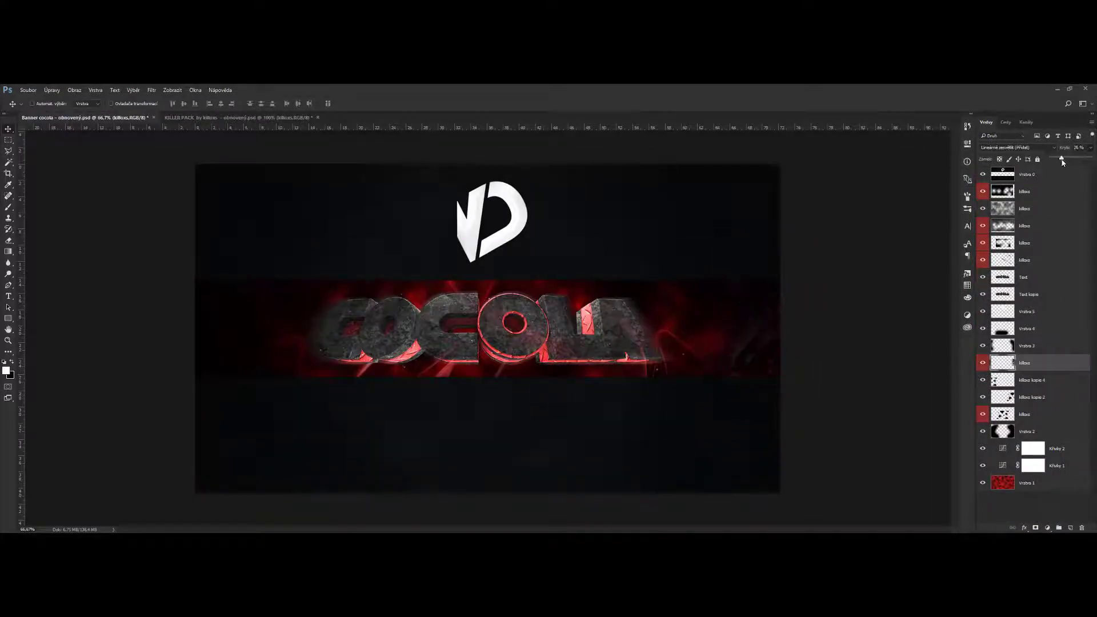
{"action": "left_click", "coordinate": [1028, 191]}
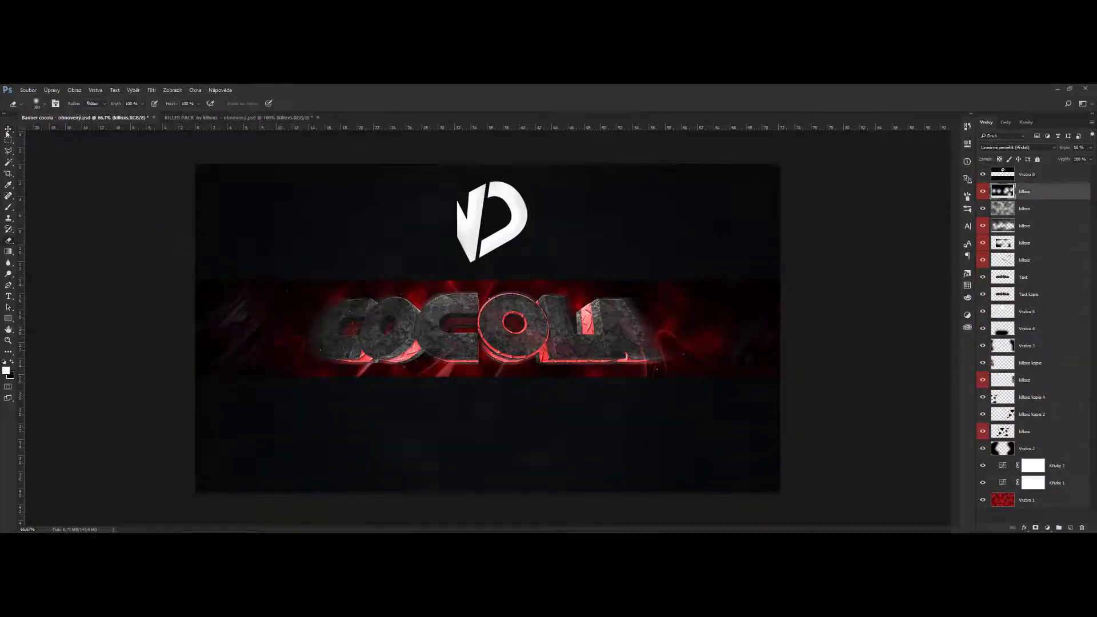
{"action": "key", "text": "ctrl+Tab"}
- Add a white lightning layer stretched across the banner, placed below Vrstva 3 at 35% opacity
{"action": "left_click_drag", "start_coordinate": [992, 404], "coordinate": [441, 305]}
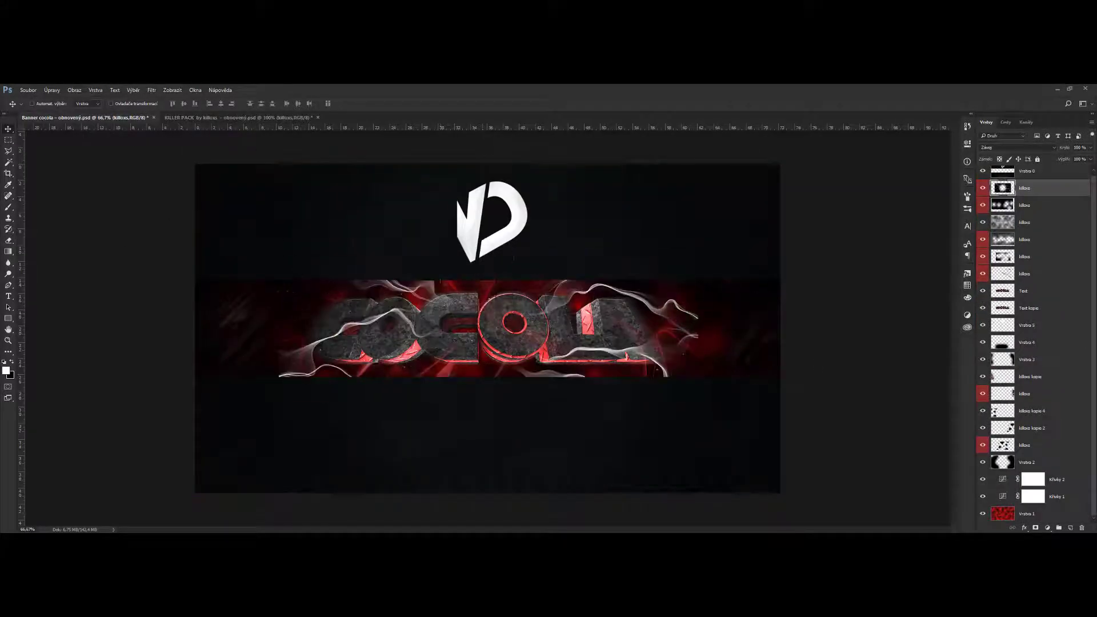
{"action": "key", "text": "ctrl+t"}
{"action": "left_click_drag", "start_coordinate": [697, 449], "coordinate": [780, 493]}
{"action": "key", "text": "Return"}
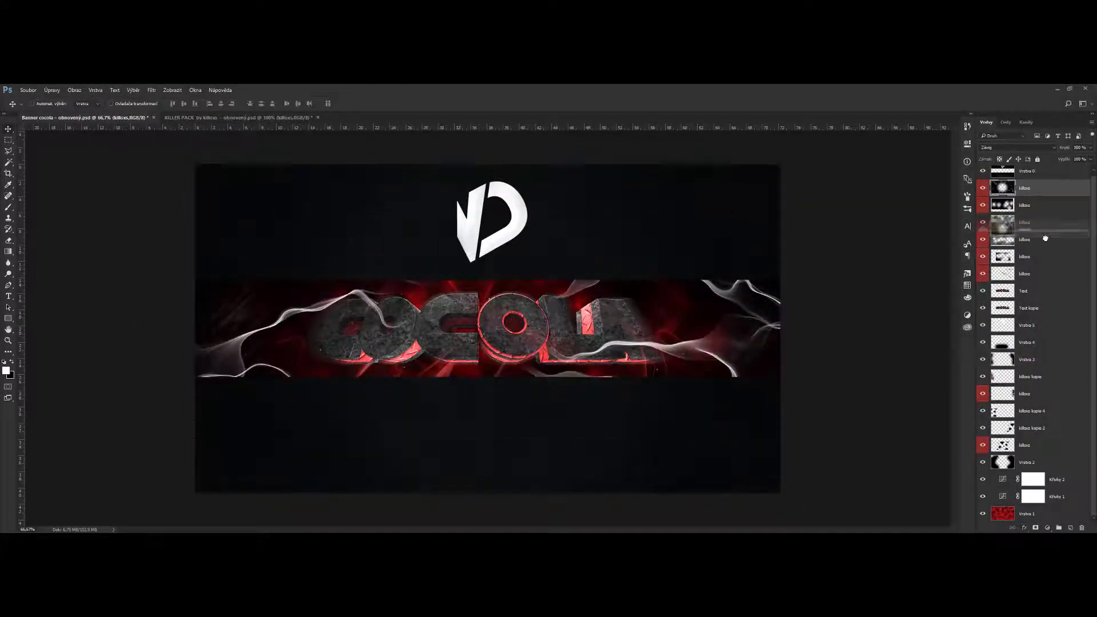
{"action": "left_click_drag", "start_coordinate": [1023, 188], "coordinate": [1022, 354]}
{"action": "left_click_drag", "start_coordinate": [1092, 152], "coordinate": [1065, 159]}
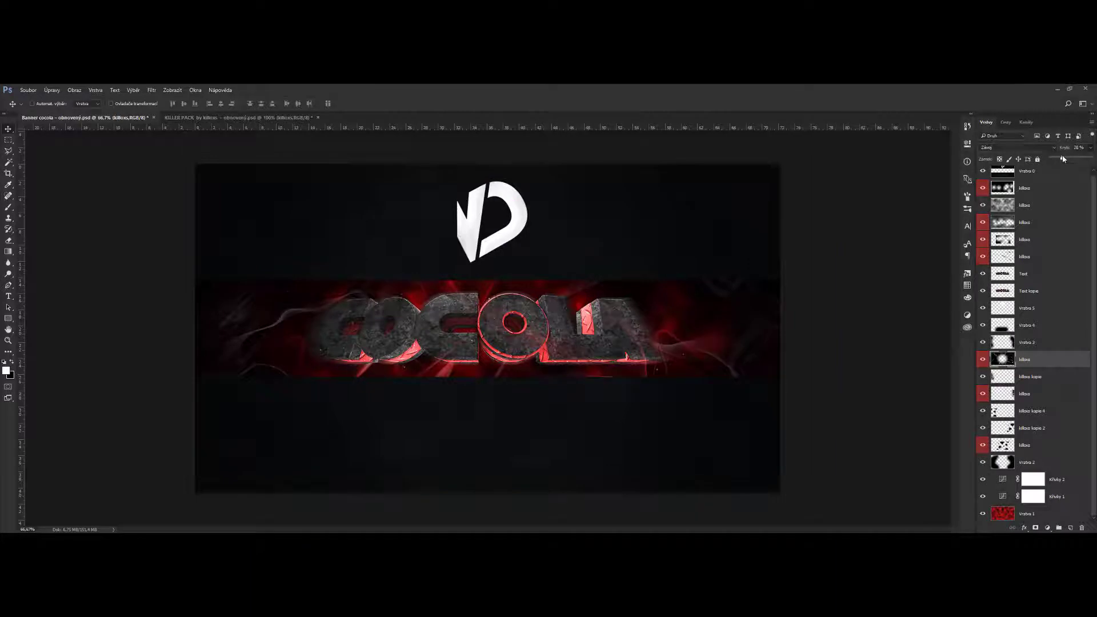
{"action": "left_click", "coordinate": [990, 188]}
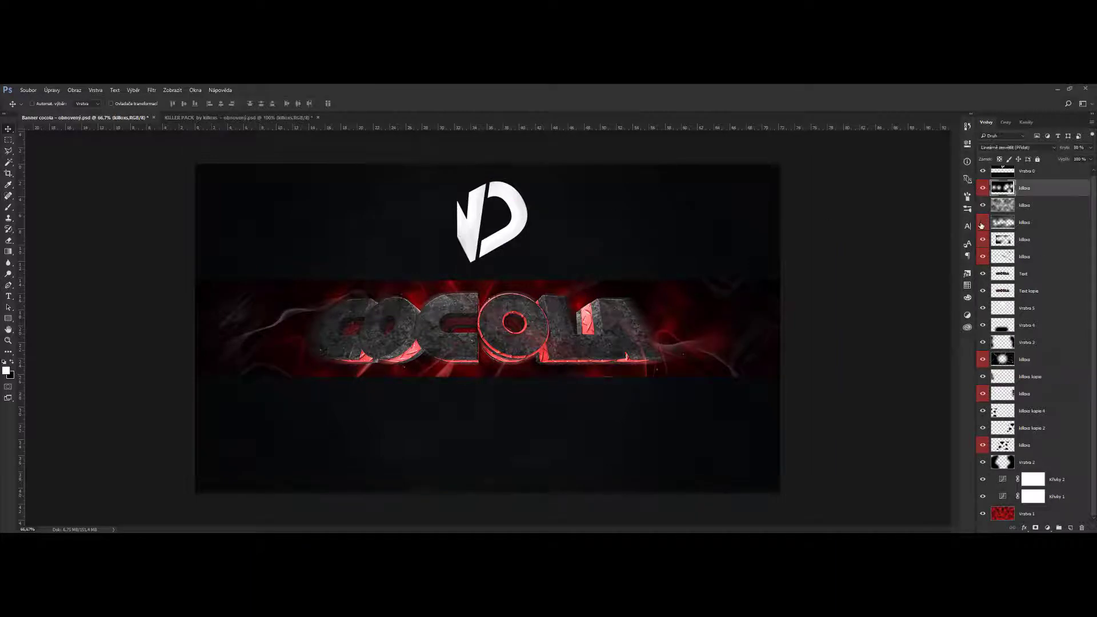
{"action": "key", "text": "ctrl+Tab"}
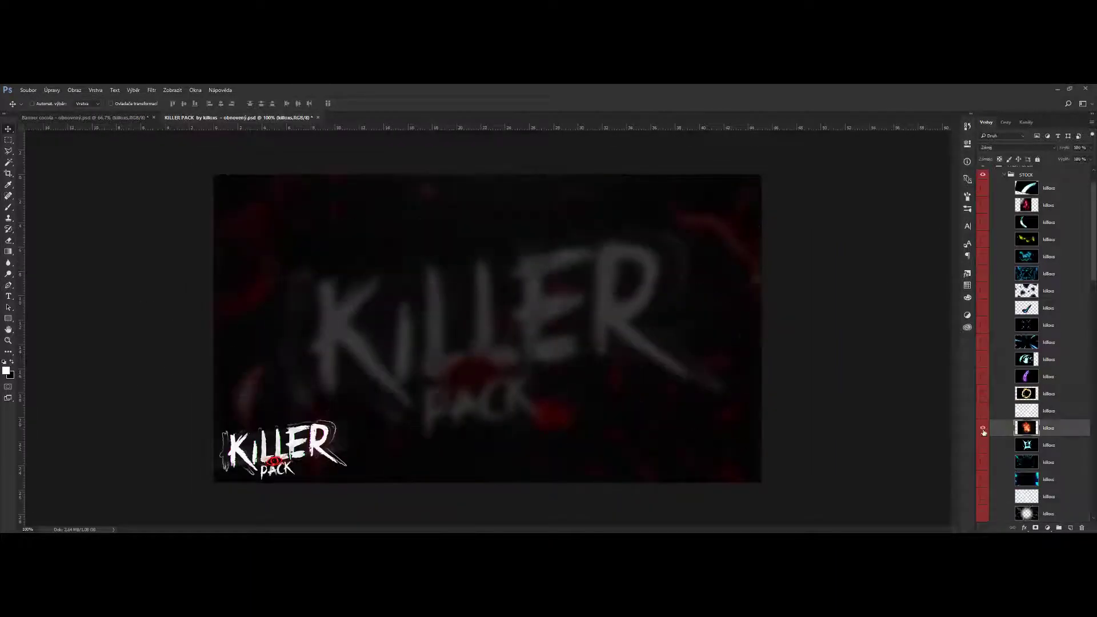
- Preview the FIRE, sparks and killoxs CC folders, picking colour-correction preset 11 for the banner
{"action": "left_click", "coordinate": [1004, 214]}
{"action": "left_click", "coordinate": [1004, 263]}
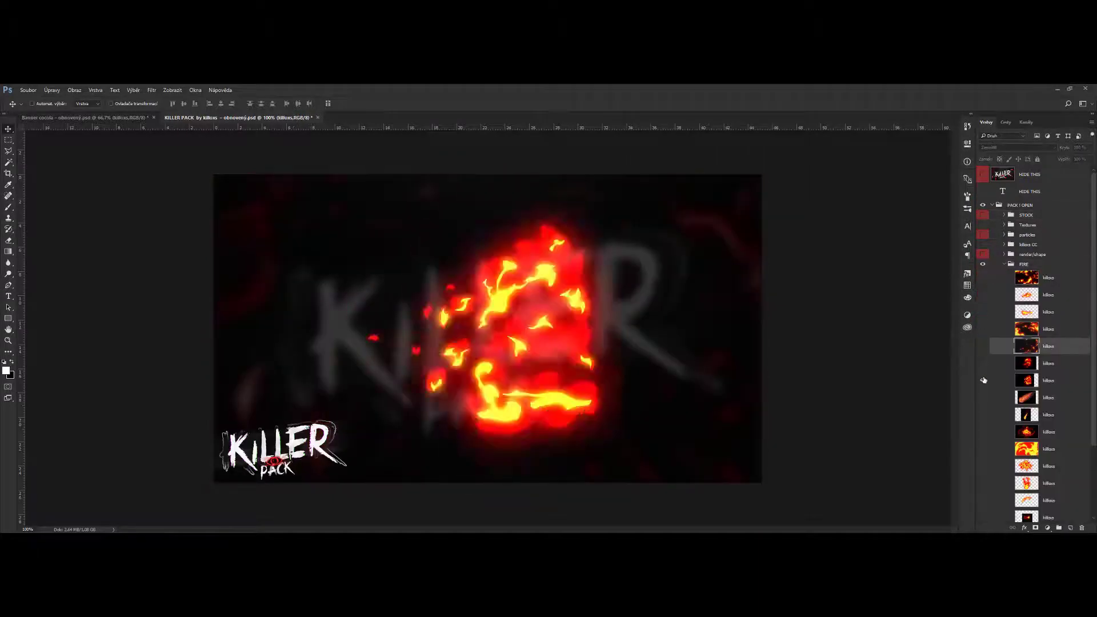
{"action": "left_click", "coordinate": [1004, 264]}
{"action": "left_click", "coordinate": [1025, 294]}
{"action": "left_click", "coordinate": [1003, 294]}
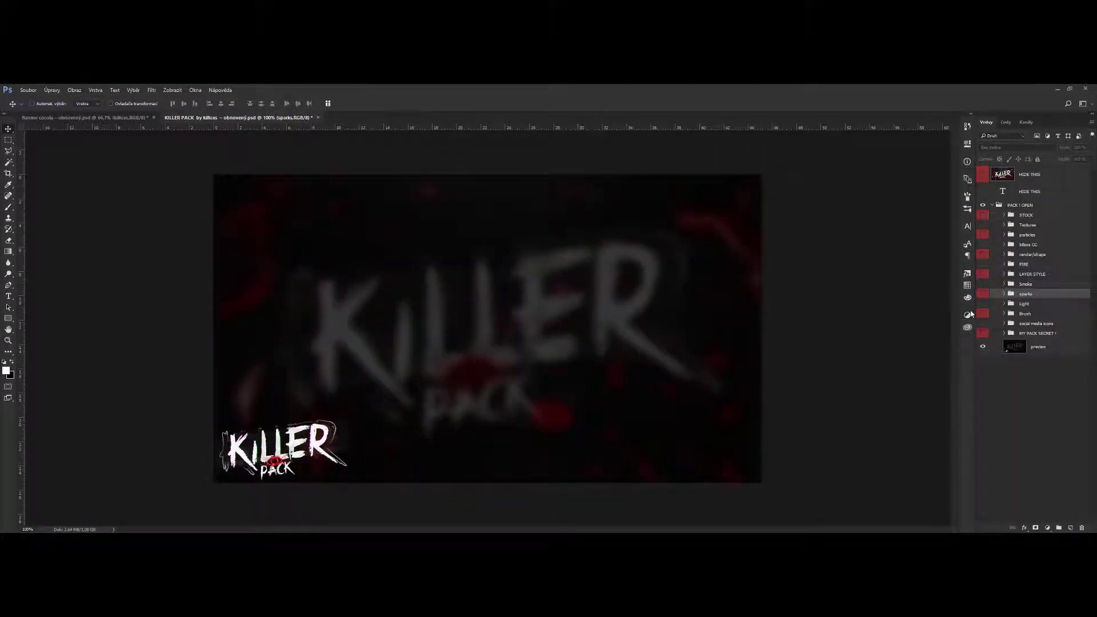
{"action": "left_click", "coordinate": [1025, 244]}
{"action": "left_click", "coordinate": [982, 244]}
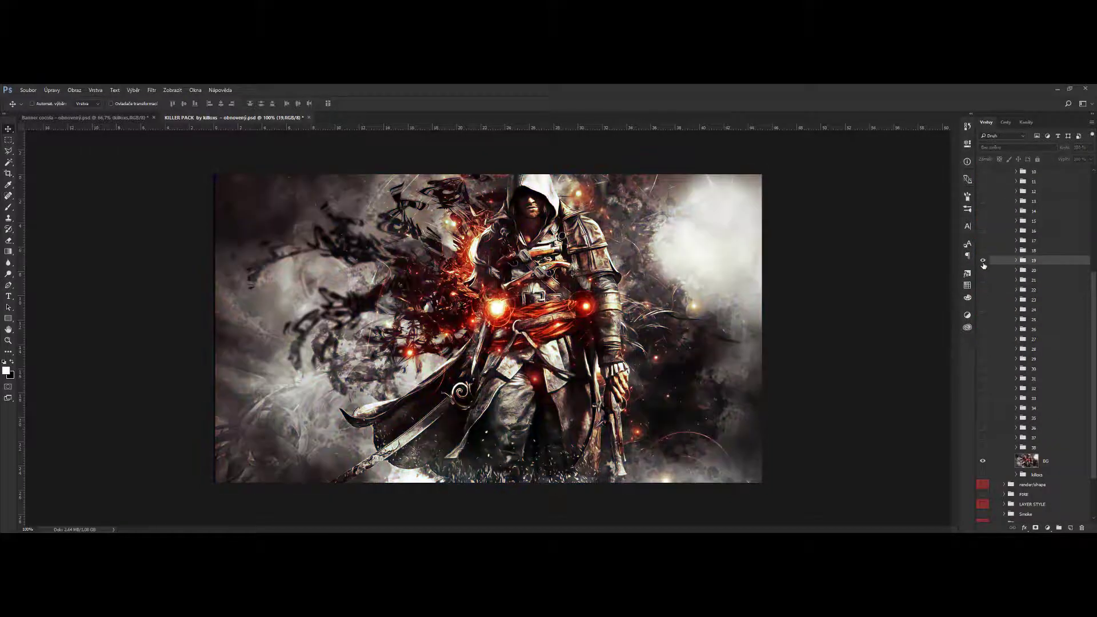
{"action": "left_click", "coordinate": [982, 212]}
{"action": "key", "text": "ctrl+Tab"}
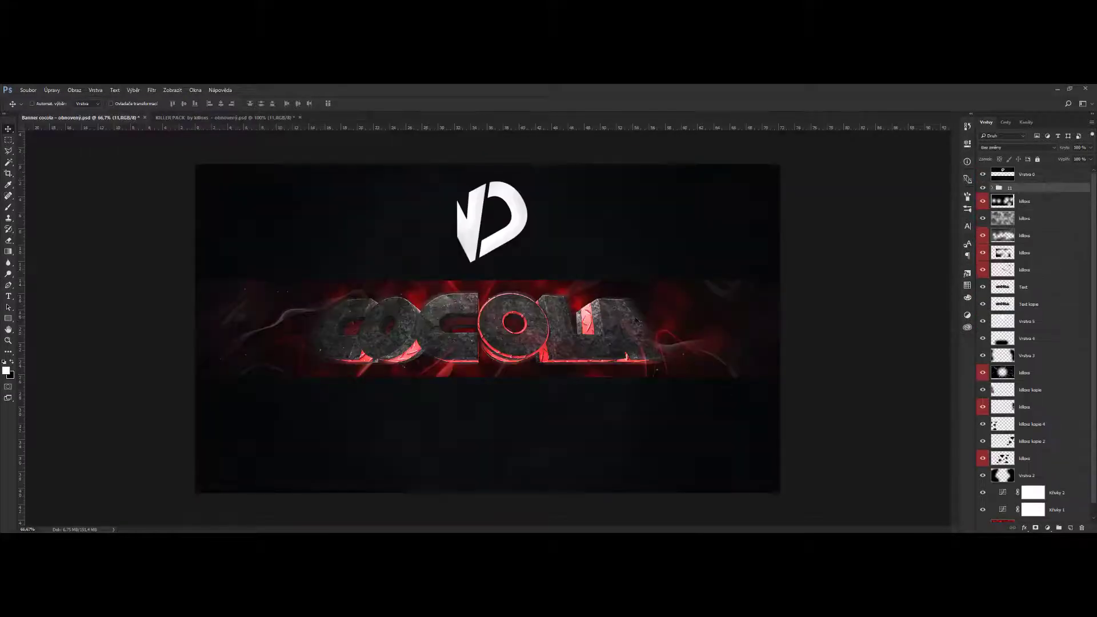
- Create a CCs group with a Color Lookup adjustment layer and try several 3DLUT presets
{"action": "left_click", "coordinate": [1058, 528]}
{"action": "double_click", "coordinate": [1039, 188]}
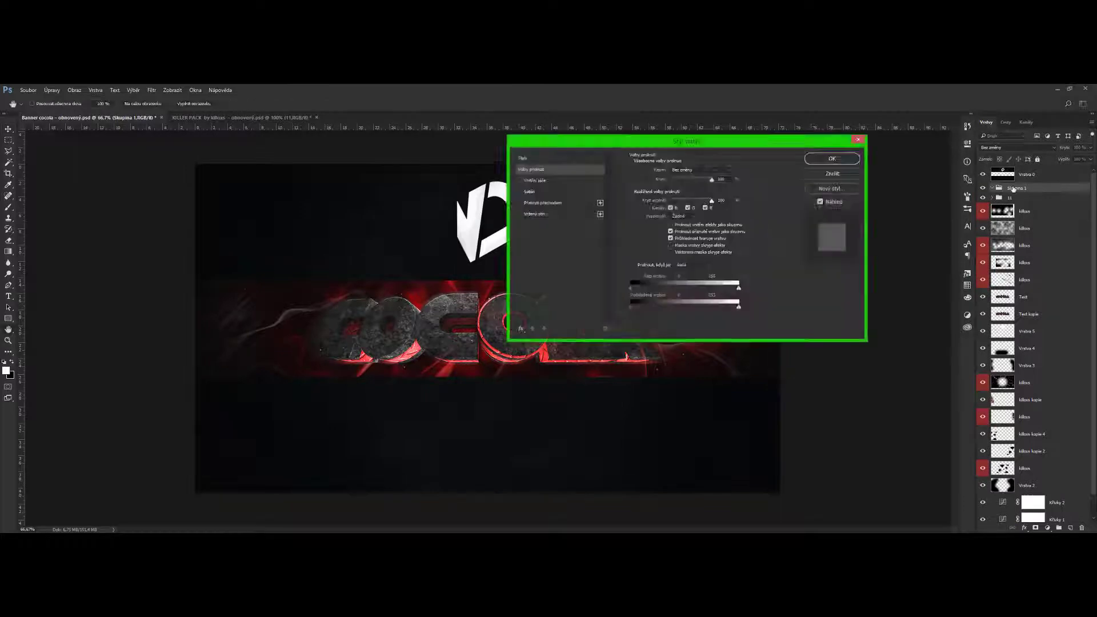
{"action": "key", "text": "Escape"}
{"action": "left_click_drag", "start_coordinate": [1009, 197], "coordinate": [1010, 195]}
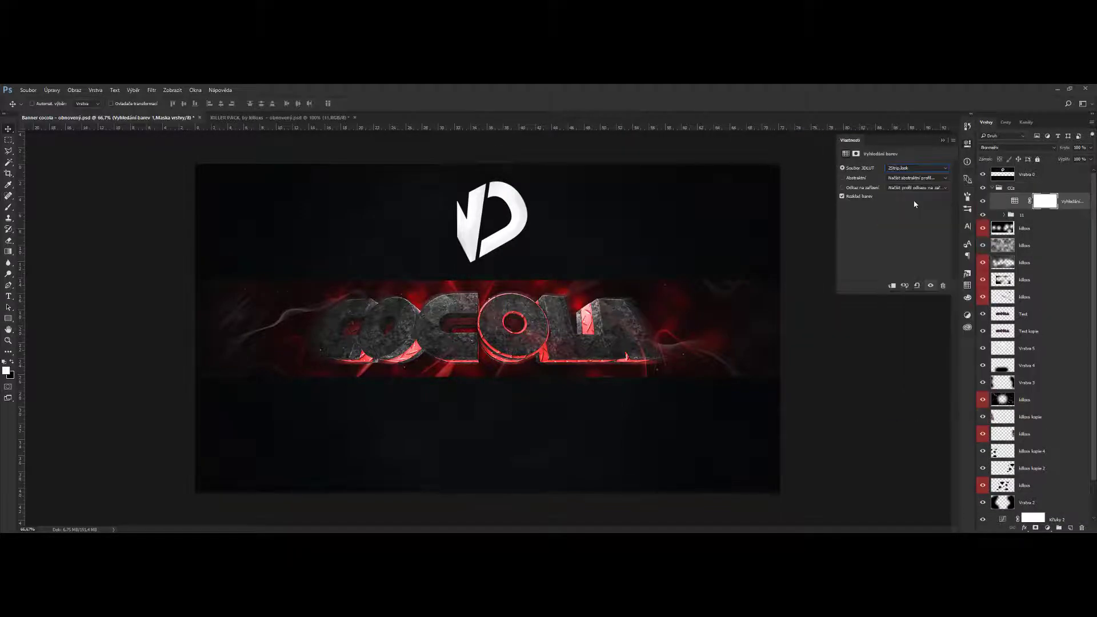
{"action": "key", "text": "Down"}
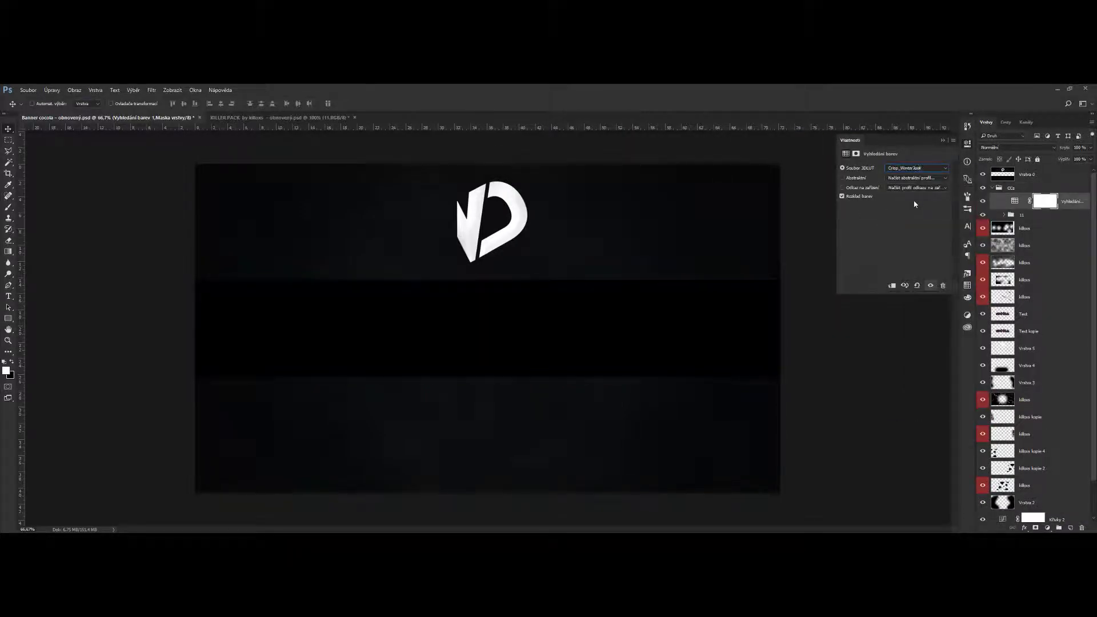
{"action": "key", "text": "Down"}
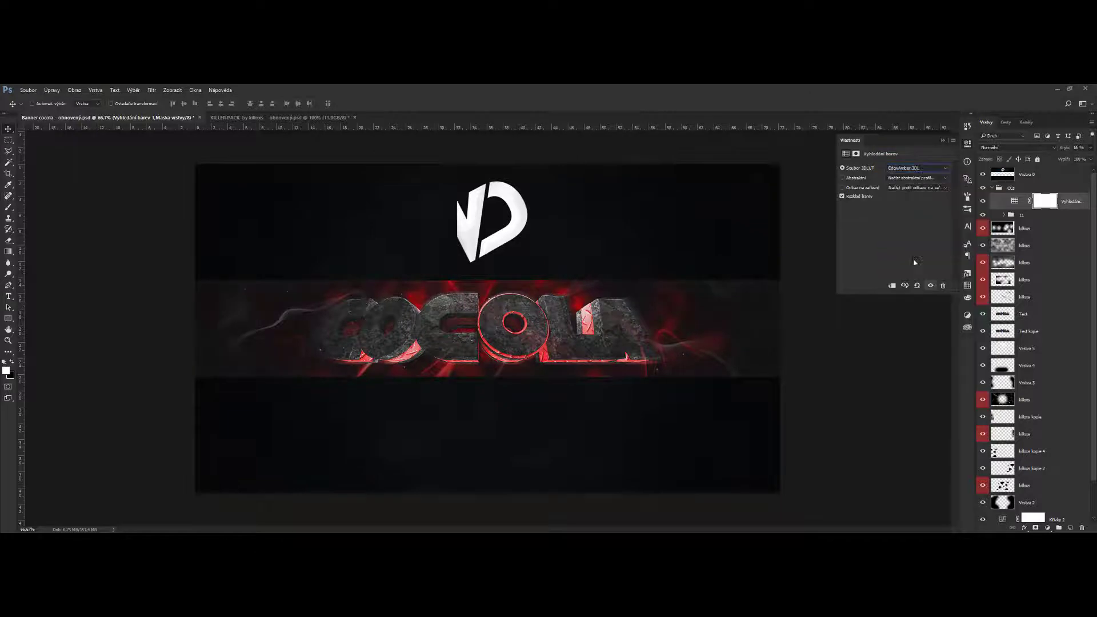
{"action": "key", "text": "Down"}
- Duplicate the Color Lookup layer, set its 3DLUT to Kodak 5218, and lower its opacity
{"action": "key", "text": "ctrl+j"}
{"action": "key", "text": "Down"}
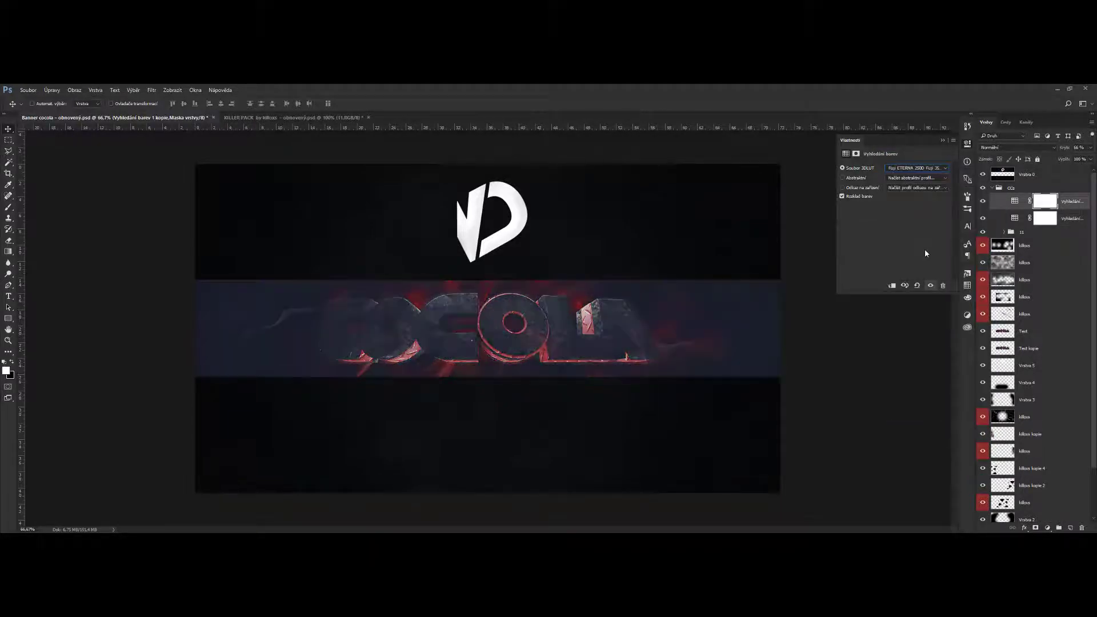
{"action": "key", "text": "Down"}
{"action": "key", "text": "Down"}
{"action": "key", "text": "Down"}
{"action": "key", "text": "Down"}
{"action": "key", "text": "Down"}
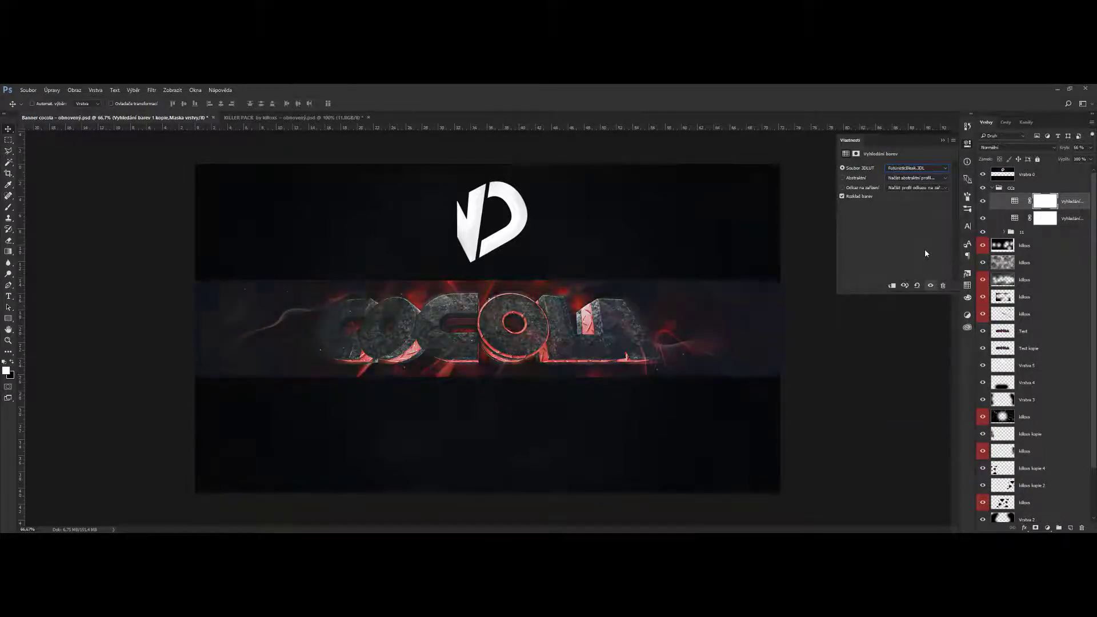
{"action": "key", "text": "Down"}
{"action": "key", "text": "Down"}
{"action": "key", "text": "Down"}
{"action": "key", "text": "Down"}
{"action": "key", "text": "Down"}
{"action": "key", "text": "Down"}
{"action": "left_click", "coordinate": [908, 169]}
{"action": "key", "text": "Down"}
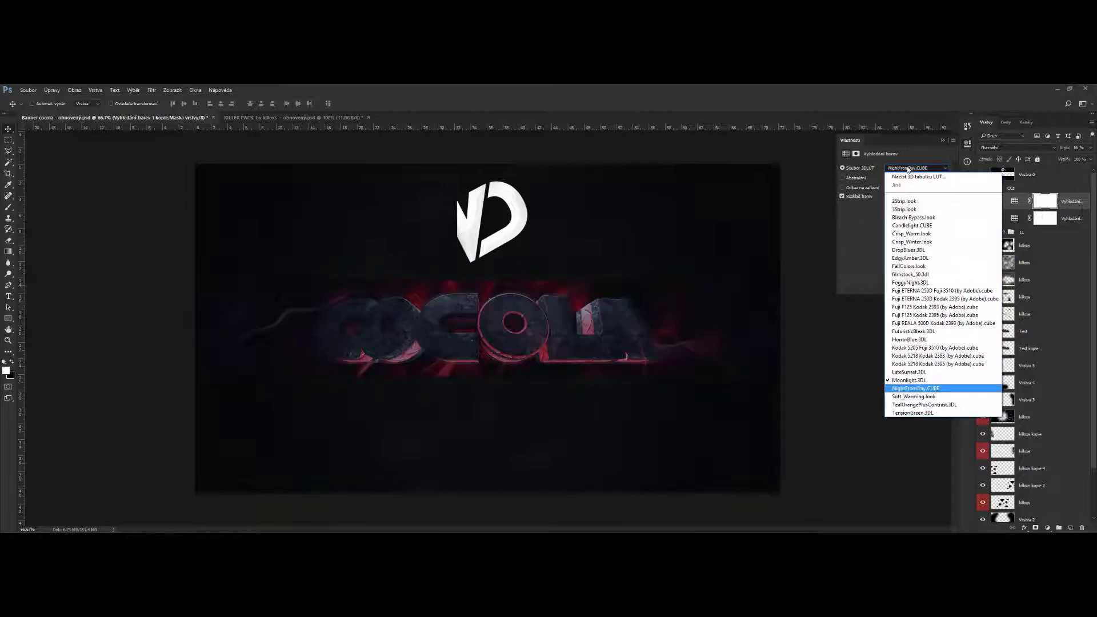
{"action": "left_click", "coordinate": [908, 169]}
{"action": "key", "text": "Up"}
{"action": "key", "text": "Up"}
{"action": "key", "text": "Up"}
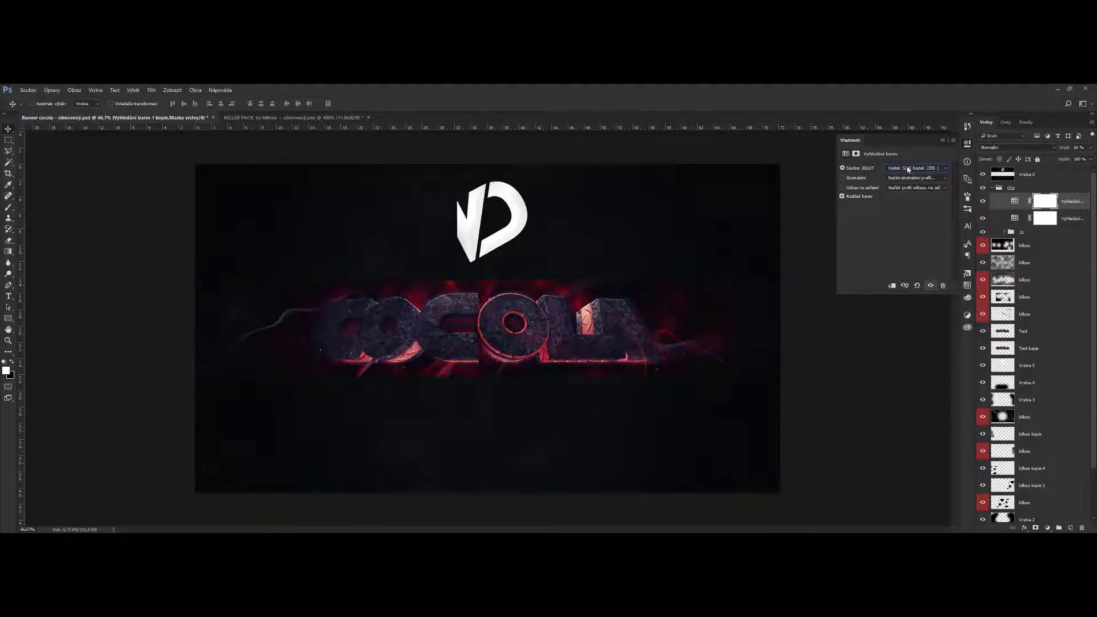
{"action": "left_click", "coordinate": [1090, 148]}
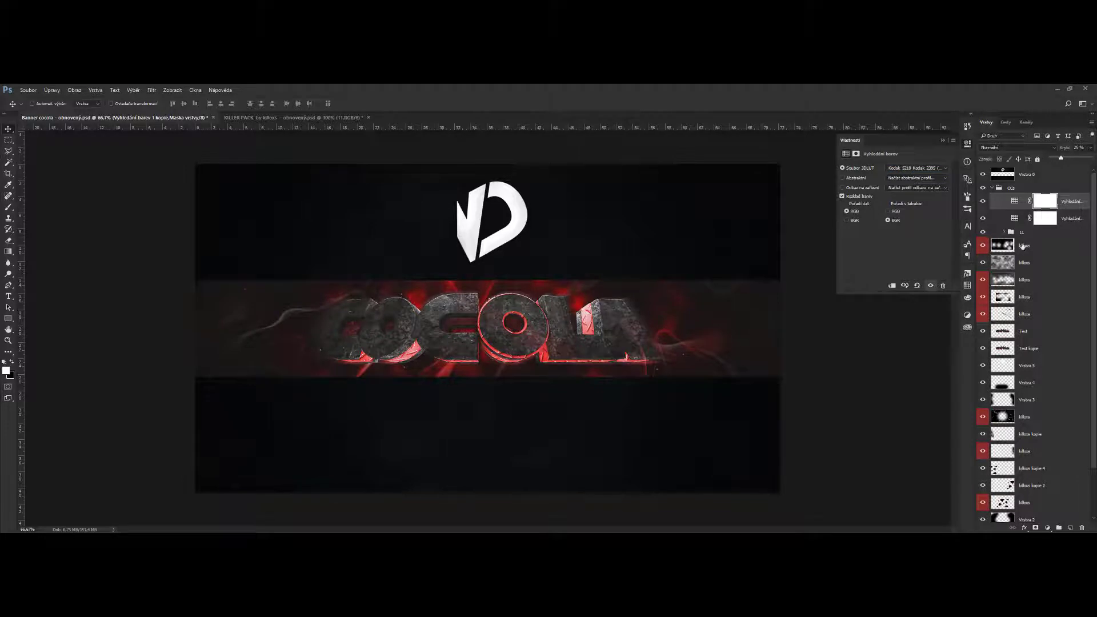
- Add a Curves adjustment bent into an S-curve and close its Properties panel
{"action": "key", "text": "e"}
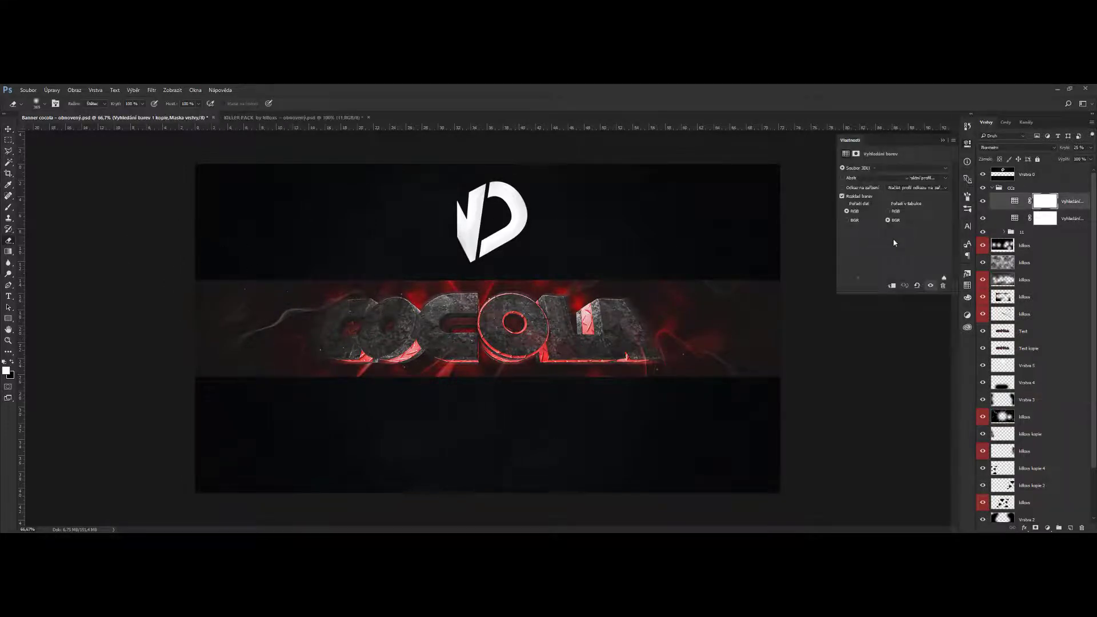
{"action": "left_click_drag", "start_coordinate": [884, 247], "coordinate": [884, 250]}
{"action": "left_click_drag", "start_coordinate": [929, 202], "coordinate": [930, 201]}
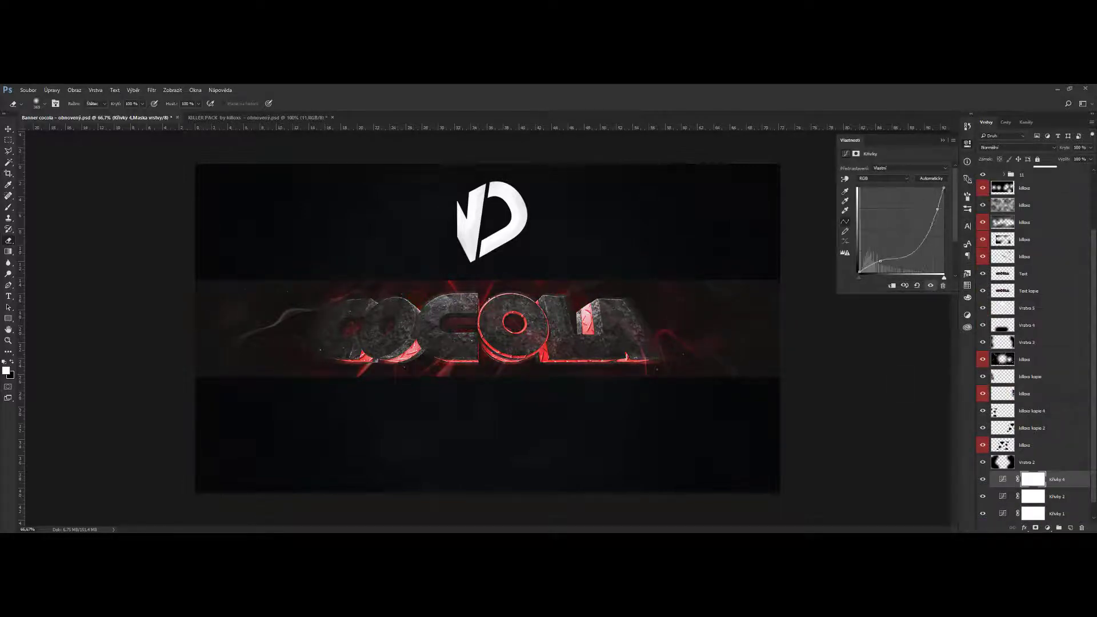
{"action": "left_click", "coordinate": [974, 187]}
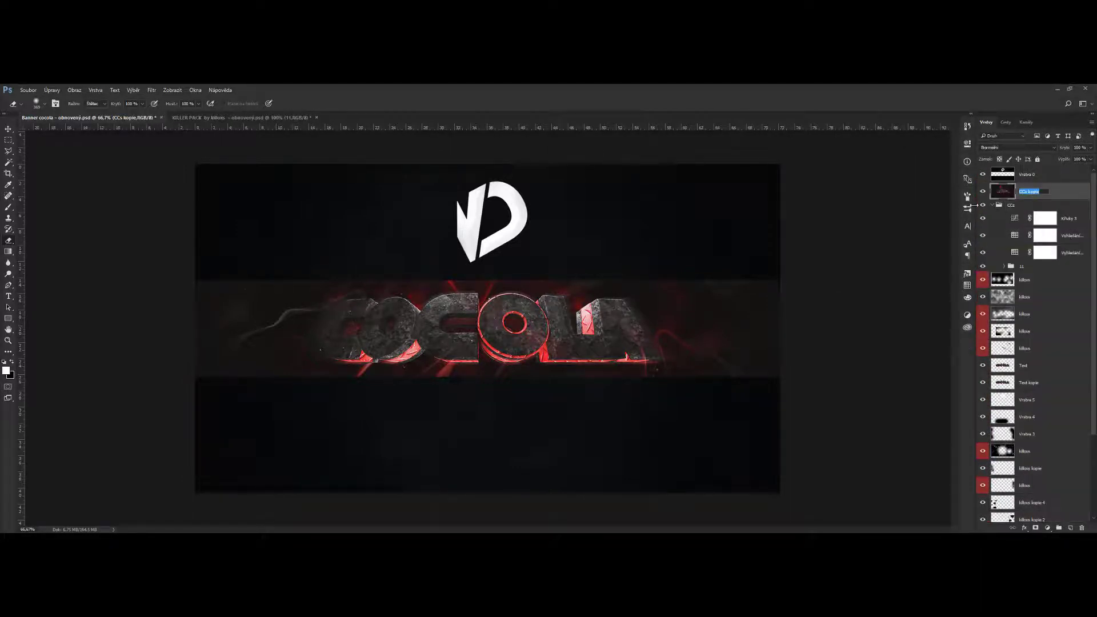
- Group the layers and blend an embossed (Stylize > Emboss) copy of the banner over it
{"action": "left_click", "coordinate": [1059, 528]}
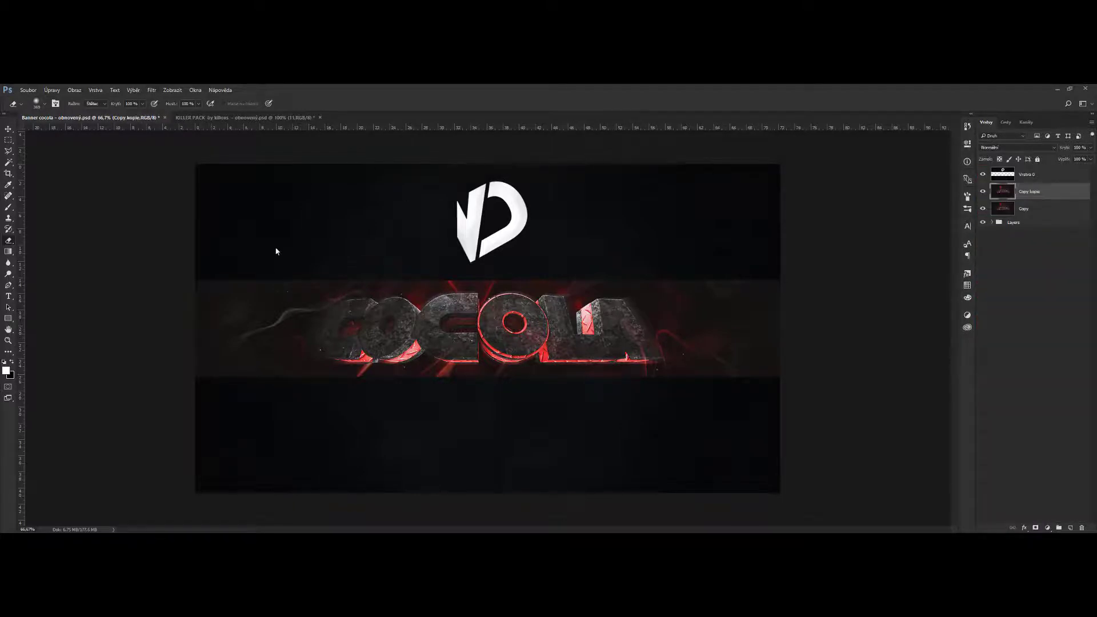
{"action": "left_click", "coordinate": [151, 90]}
{"action": "mouse_move", "coordinate": [163, 216]}
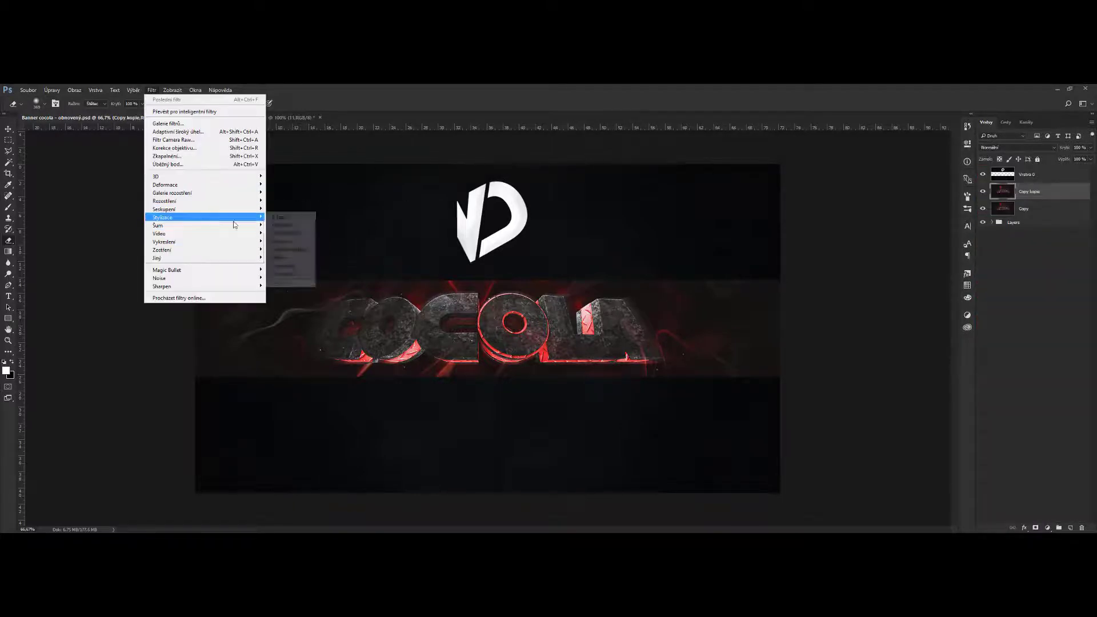
{"action": "left_click", "coordinate": [286, 251]}
{"action": "left_click", "coordinate": [596, 191]}
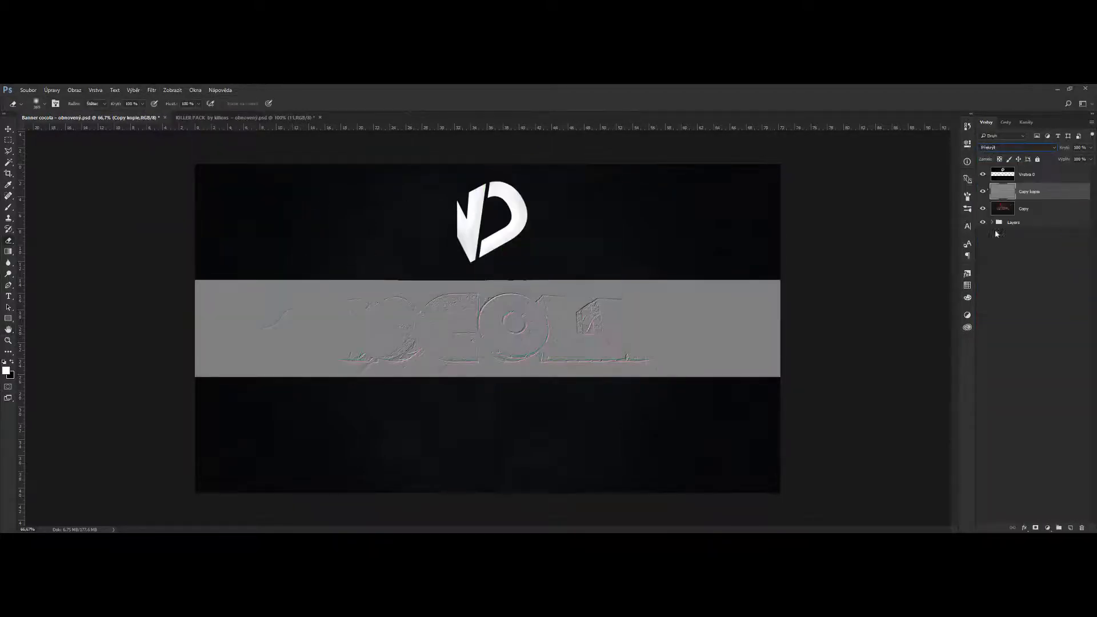
{"action": "key", "text": "ctrl+e"}
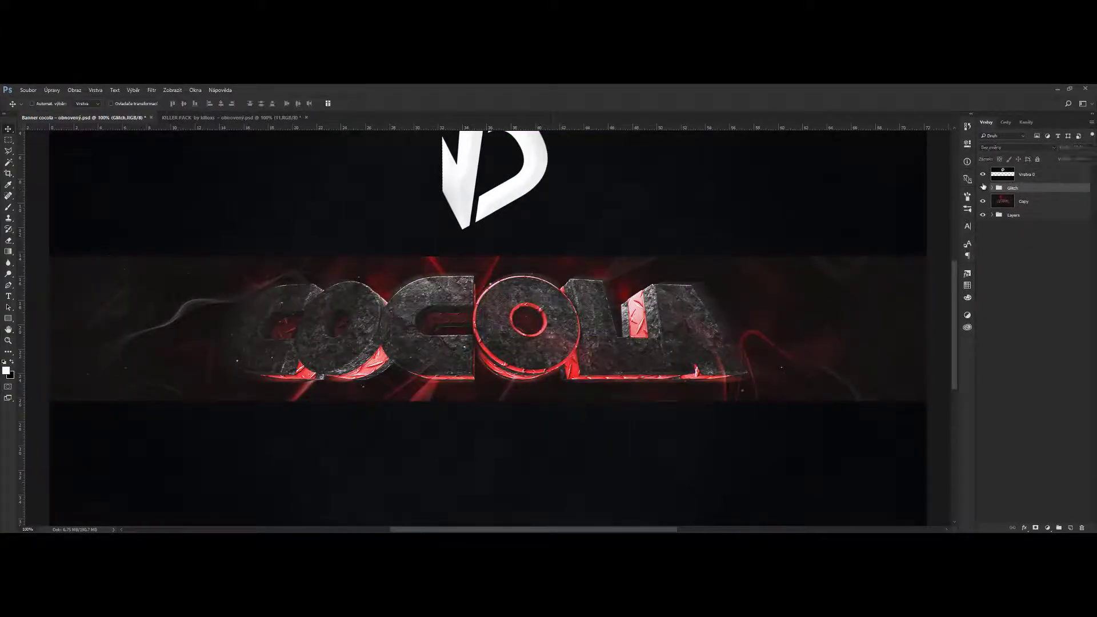
- Save the finished COCOLA banner as a JPEG with the default quality settings
{"action": "key", "text": "ctrl+minus"}
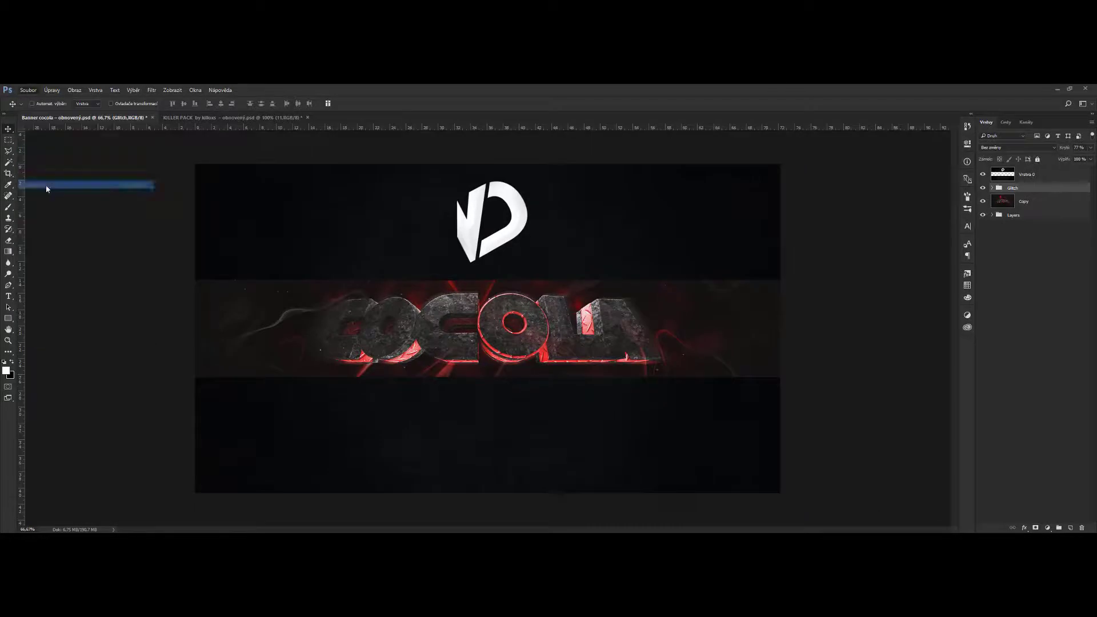
{"action": "key", "text": "ctrl+shift+s"}
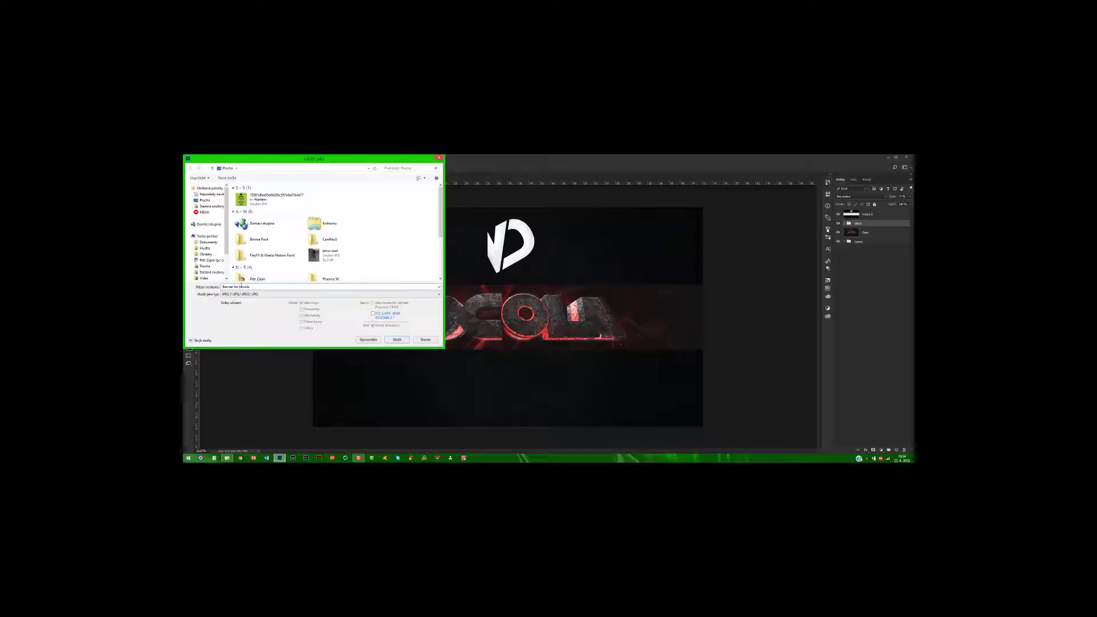
{"action": "key", "text": "Return"}
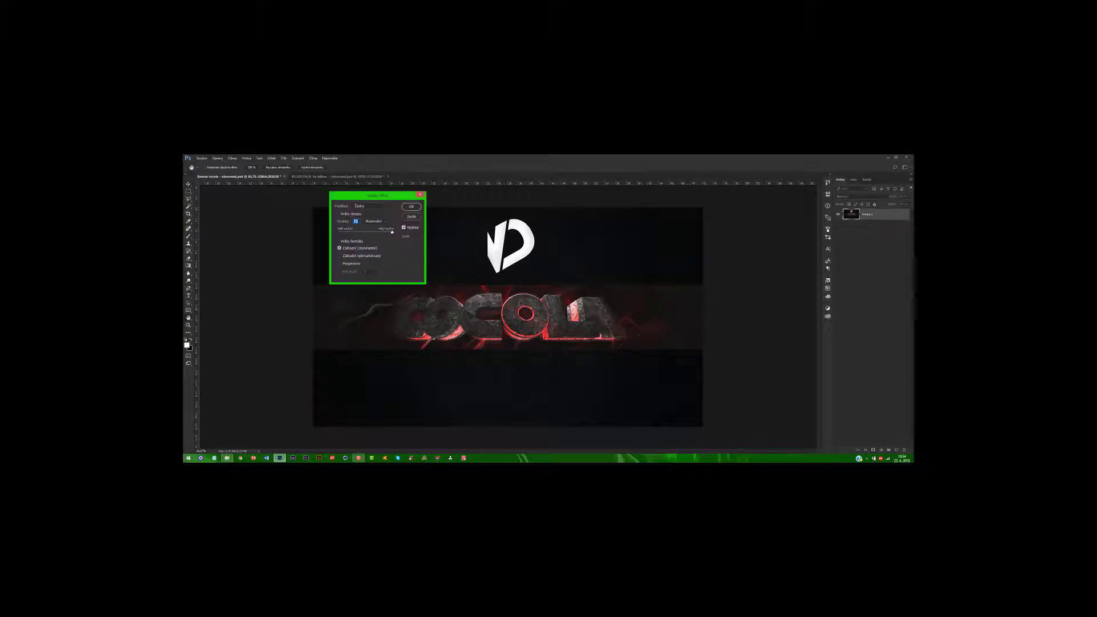
{"action": "key", "text": "Return"}
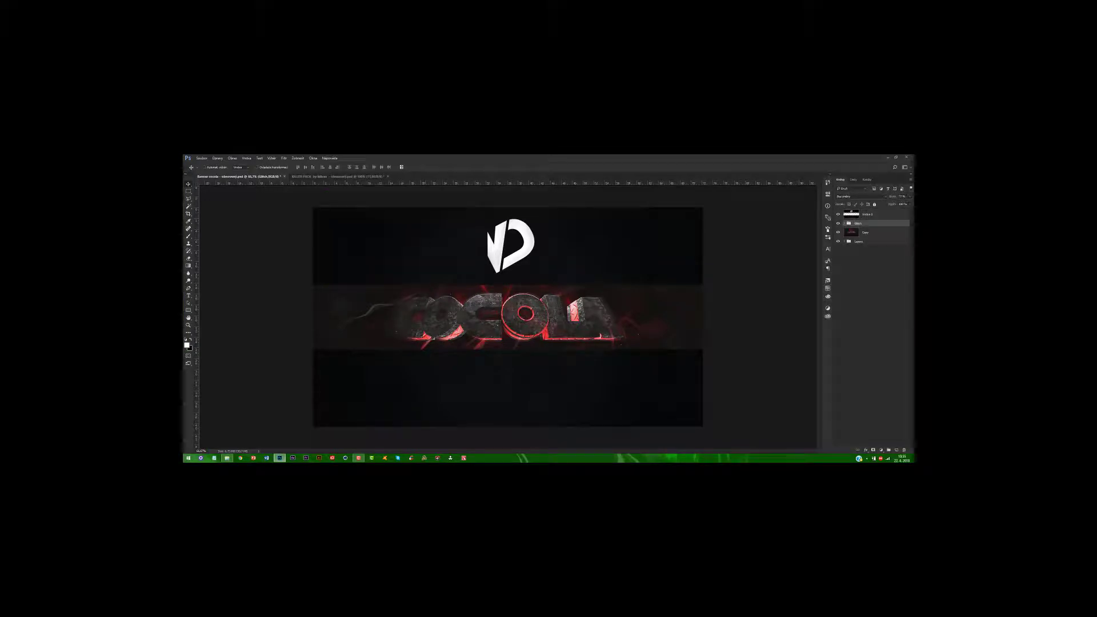